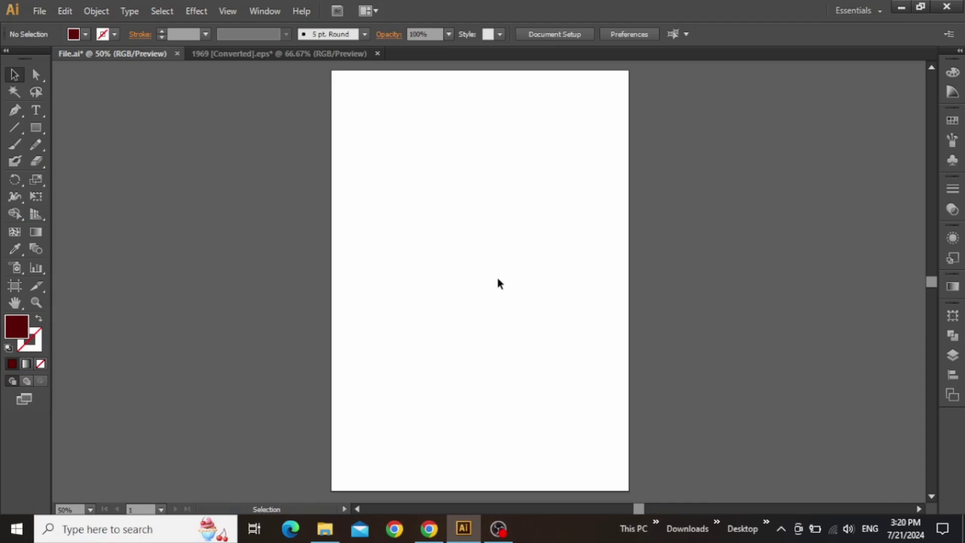
Set up a new document at A3 size with portrait orientation and RGB color mode
{"action": "left_click", "coordinate": [34, 15]}
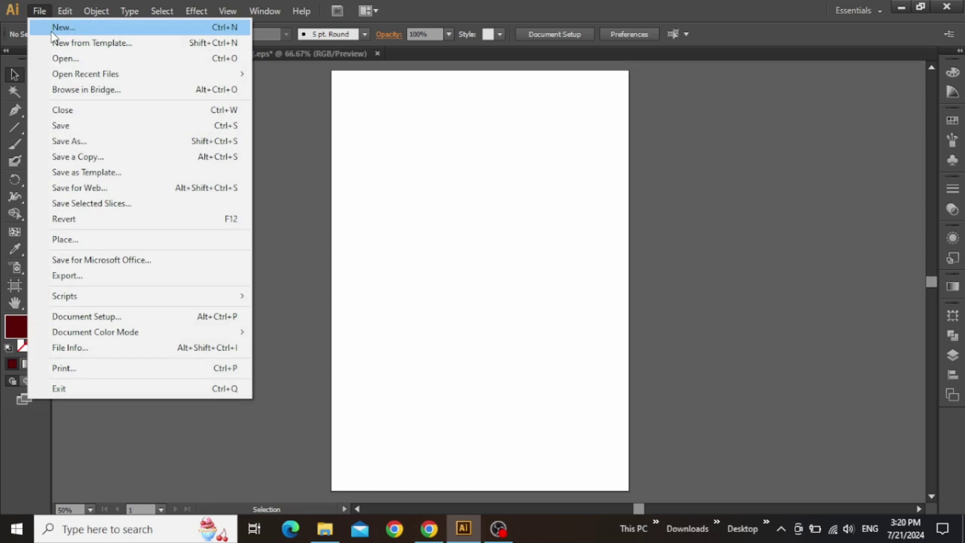
{"action": "left_click", "coordinate": [56, 26]}
{"action": "left_click", "coordinate": [358, 203]}
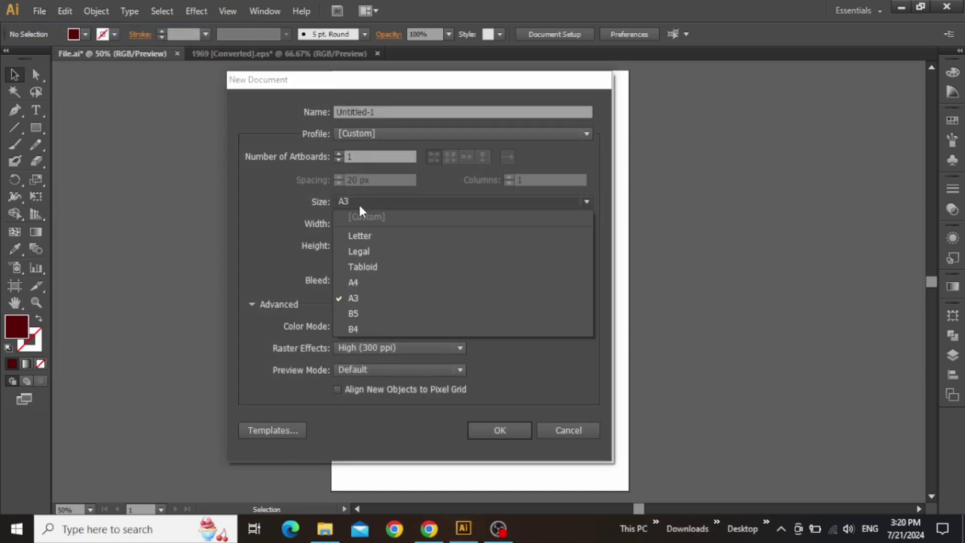
{"action": "left_click", "coordinate": [360, 300]}
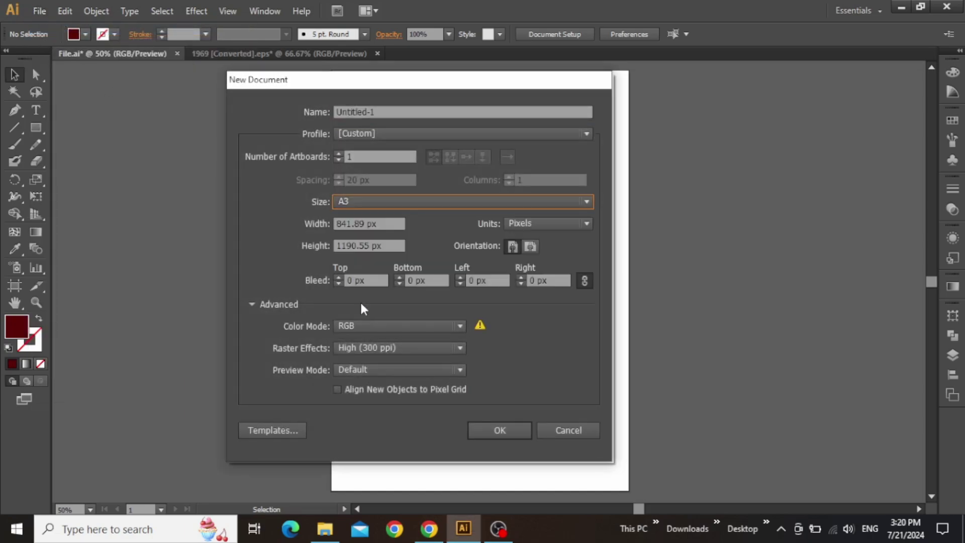
{"action": "left_click", "coordinate": [512, 246]}
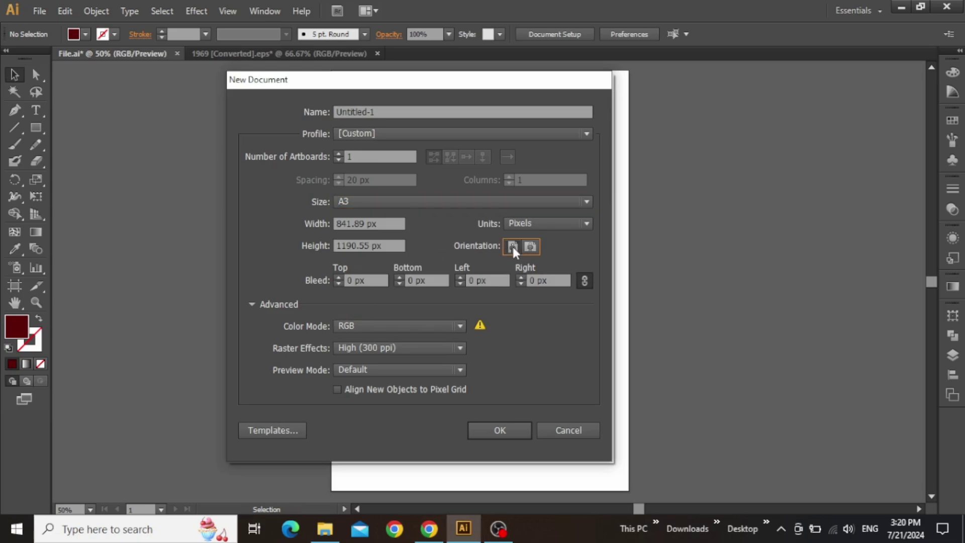
{"action": "left_click", "coordinate": [435, 323]}
{"action": "left_click", "coordinate": [354, 355]}
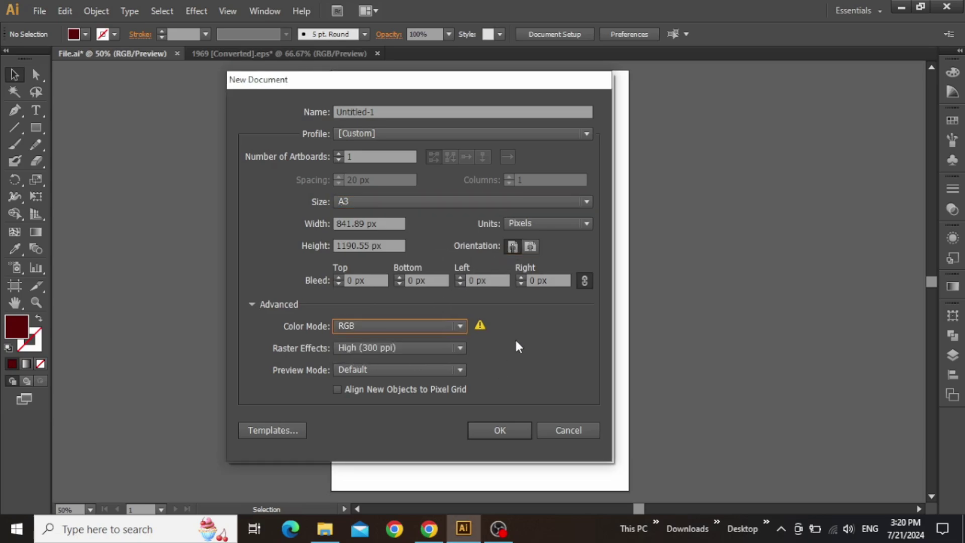
{"action": "left_click", "coordinate": [502, 432]}
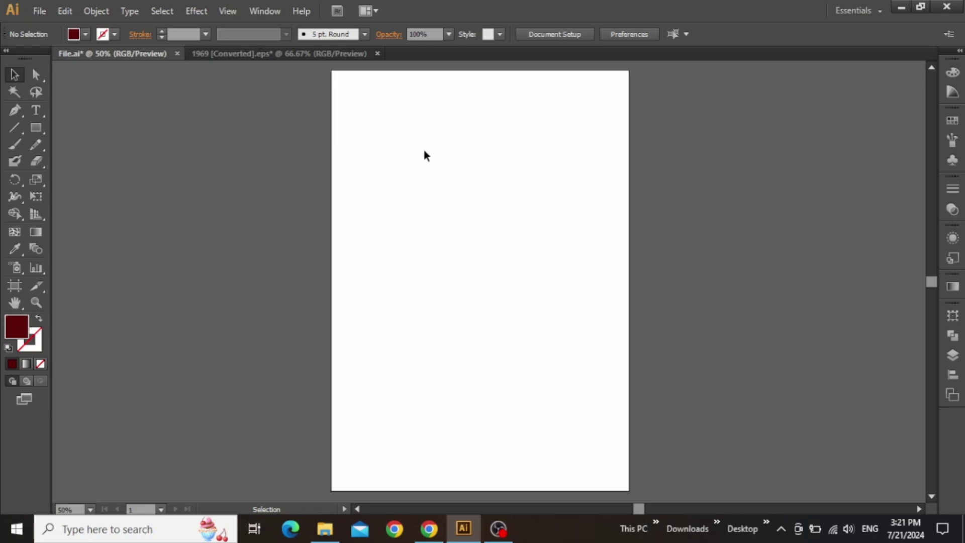
Draw a rectangle covering the whole artboard and fill it with black
{"action": "left_click", "coordinate": [36, 127]}
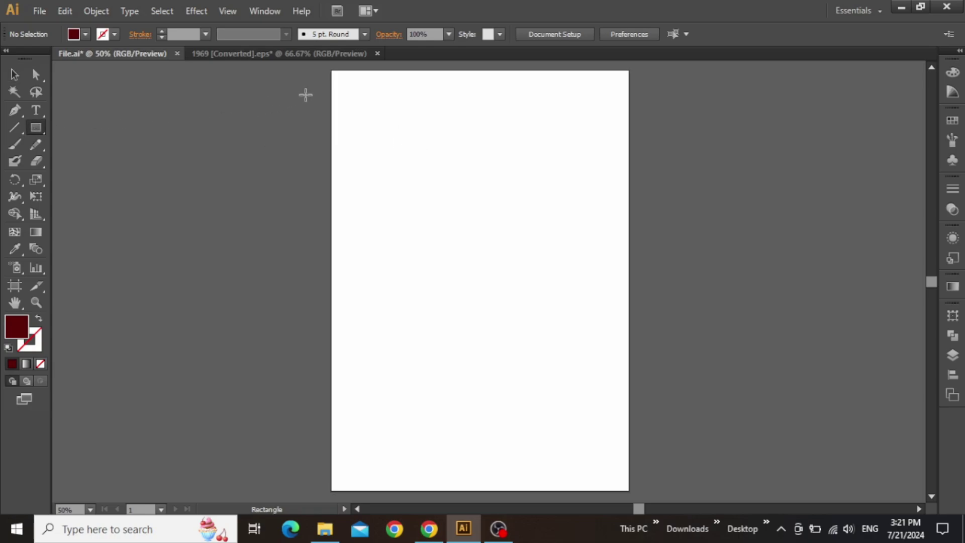
{"action": "left_click_drag", "start_coordinate": [331, 70], "coordinate": [628, 490]}
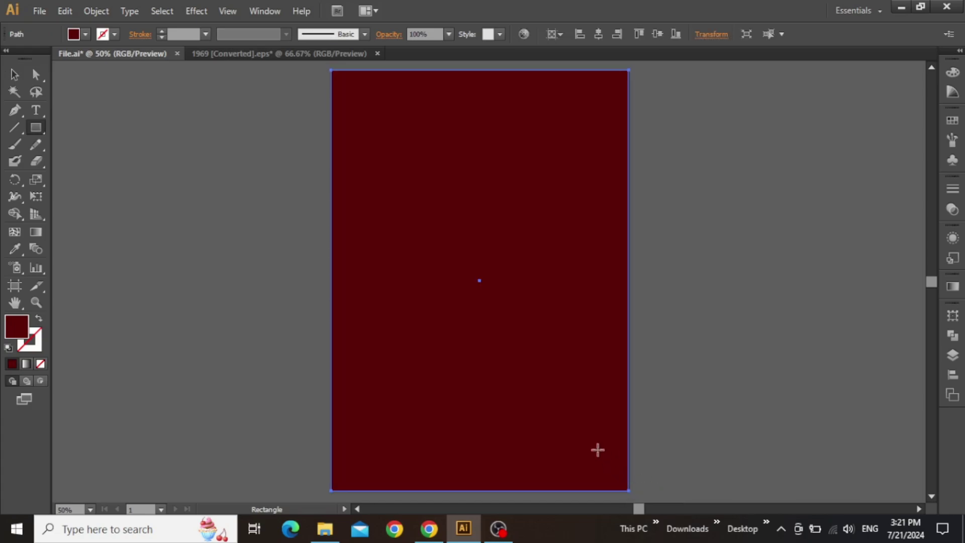
{"action": "key", "text": "v"}
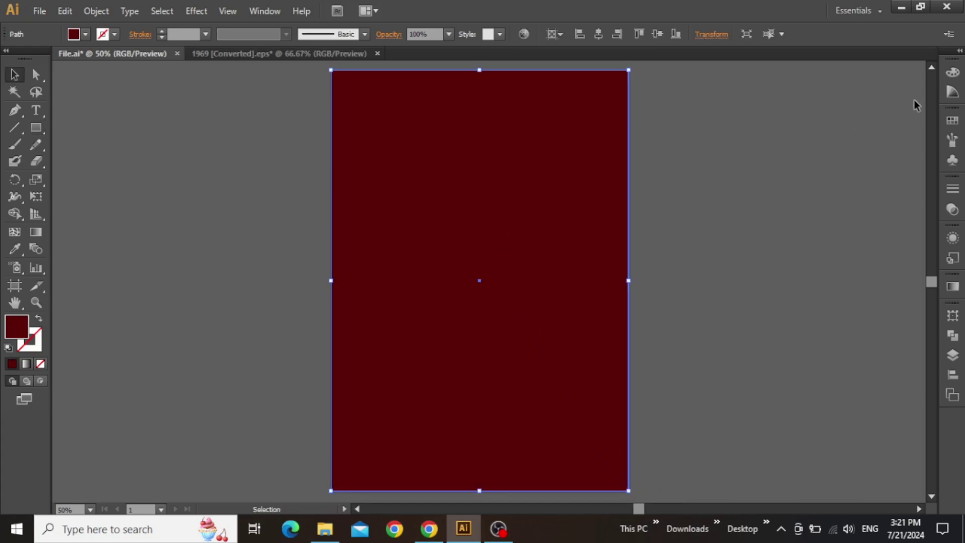
{"action": "left_click", "coordinate": [952, 72]}
{"action": "left_click", "coordinate": [794, 153]}
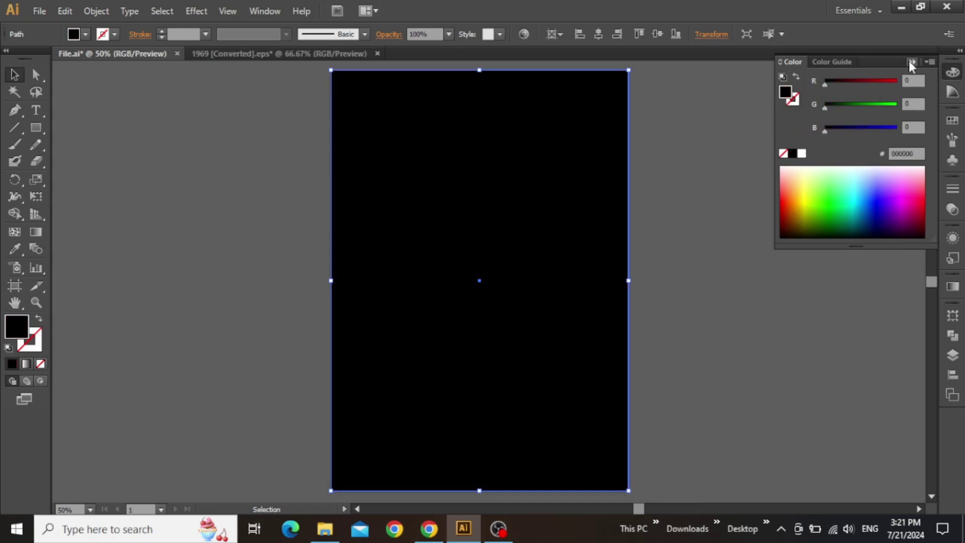
{"action": "left_click", "coordinate": [911, 61]}
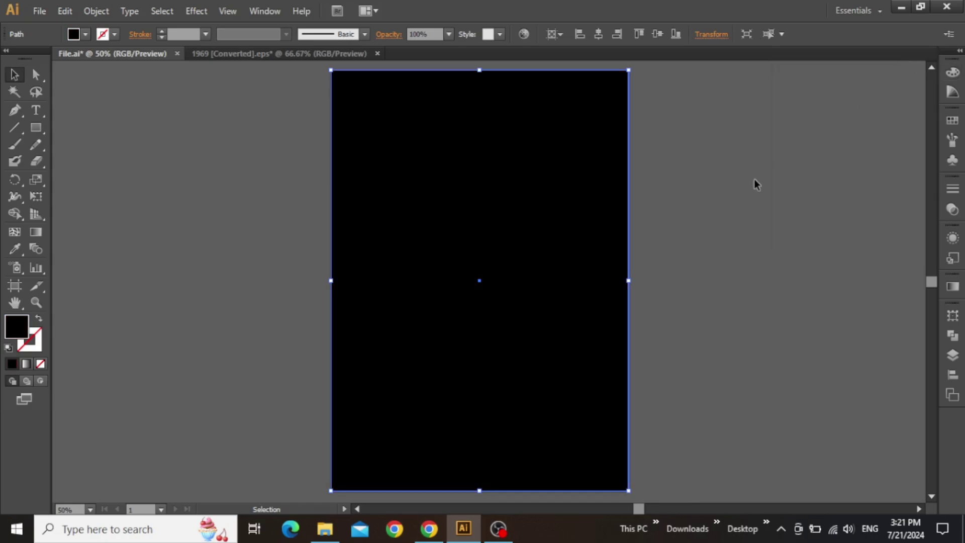
{"action": "left_click", "coordinate": [665, 232]}
Place the BG.jpg city skyline image, enlarge it well beyond the artboard and reposition it with the tall tower near the artboard's center
{"action": "key", "text": "ctrl"}
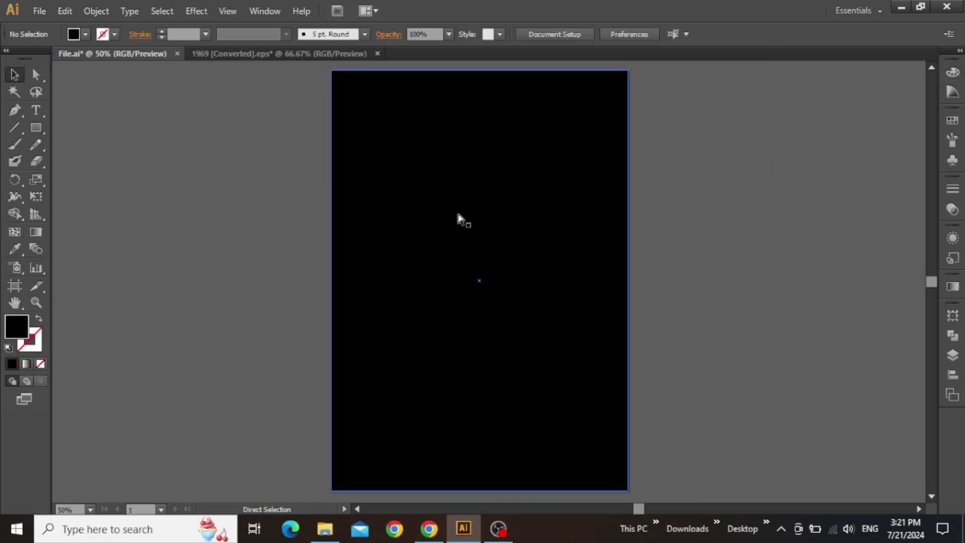
{"action": "key", "text": "ctrl+shift+p"}
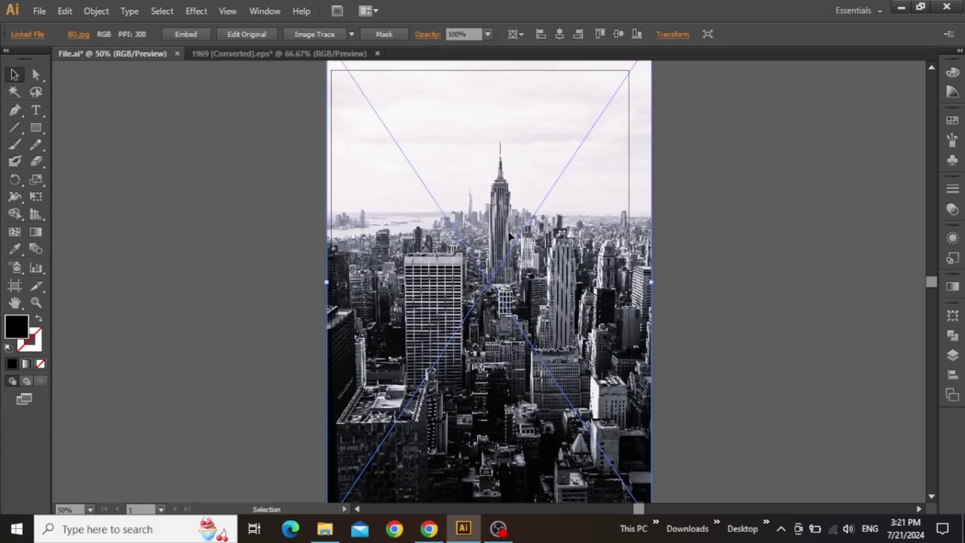
{"action": "key", "text": "ctrl+minus"}
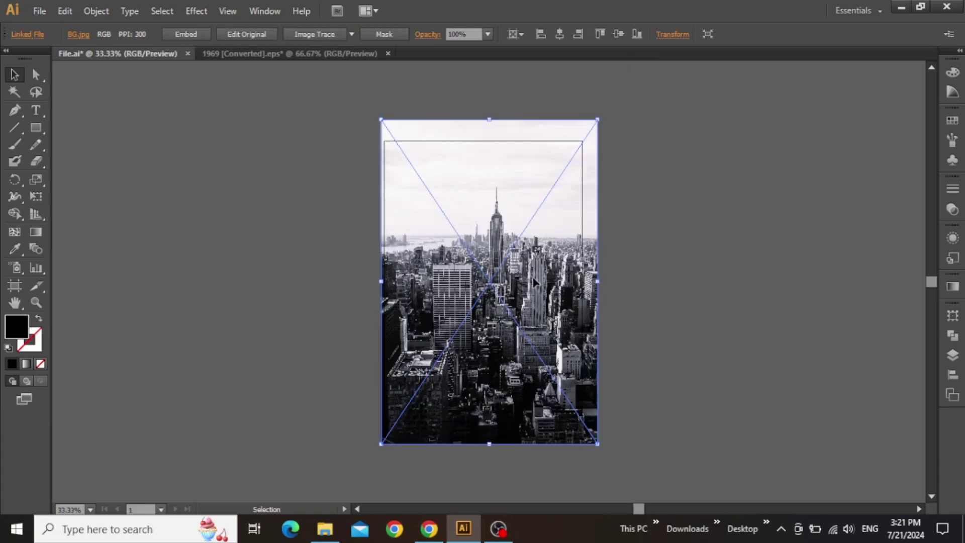
{"action": "left_click_drag", "start_coordinate": [597, 275], "coordinate": [695, 273]}
{"action": "left_click_drag", "start_coordinate": [523, 256], "coordinate": [491, 241]}
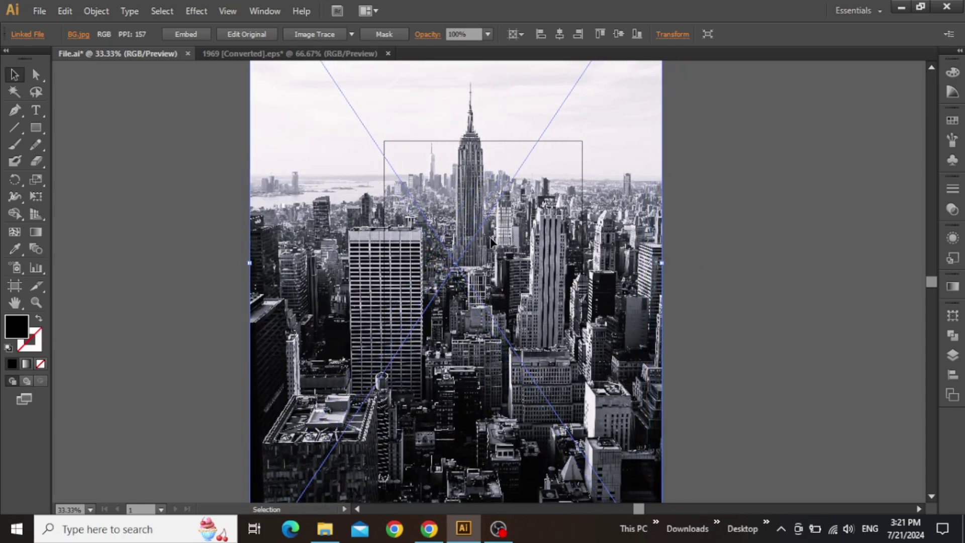
Send the skyline image to the back, behind the black rectangle, and deselect it
{"action": "scroll", "coordinate": [531, 299], "scroll_direction": "down", "scroll_amount": 1}
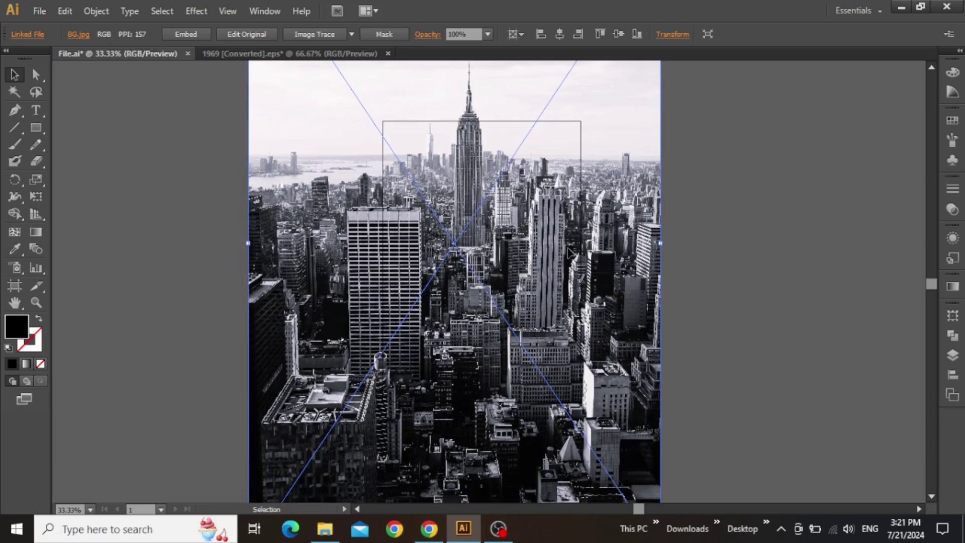
{"action": "key", "text": "ctrl"}
{"action": "key", "text": "ctrl+equal"}
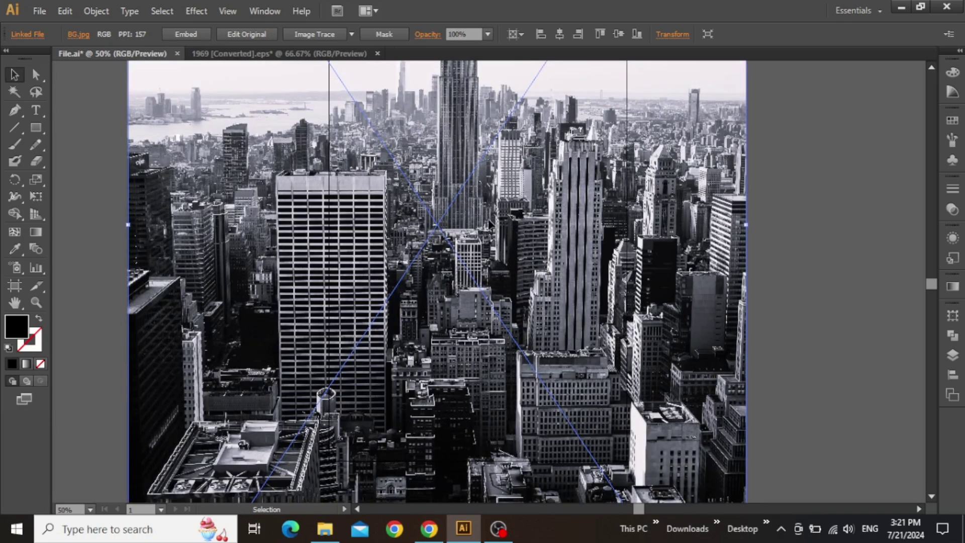
{"action": "right_click", "coordinate": [490, 223]}
{"action": "mouse_move", "coordinate": [551, 301]}
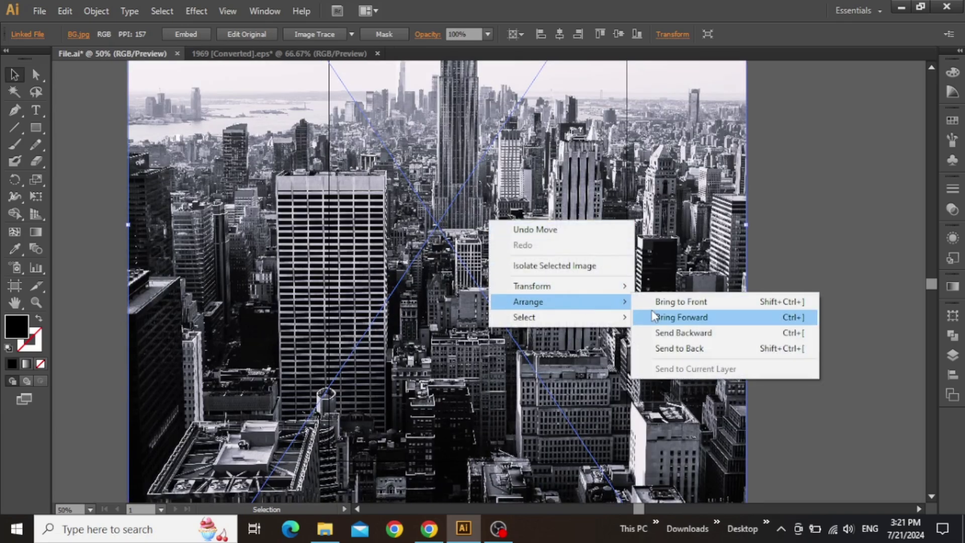
{"action": "left_click", "coordinate": [653, 348]}
{"action": "left_click", "coordinate": [762, 218]}
Set the black rectangle's opacity to 50%
{"action": "left_click_drag", "start_coordinate": [747, 198], "coordinate": [734, 227]}
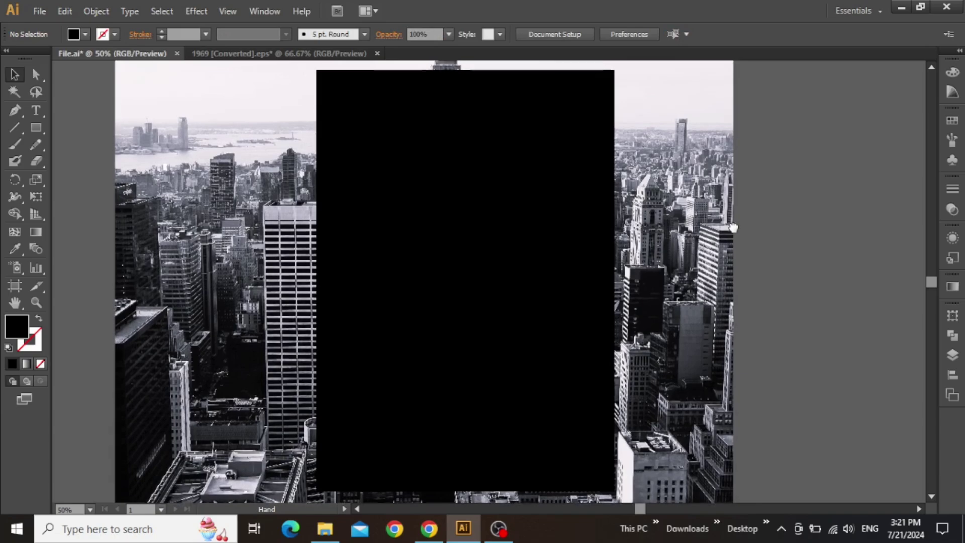
{"action": "left_click", "coordinate": [459, 103]}
{"action": "left_click", "coordinate": [448, 34]}
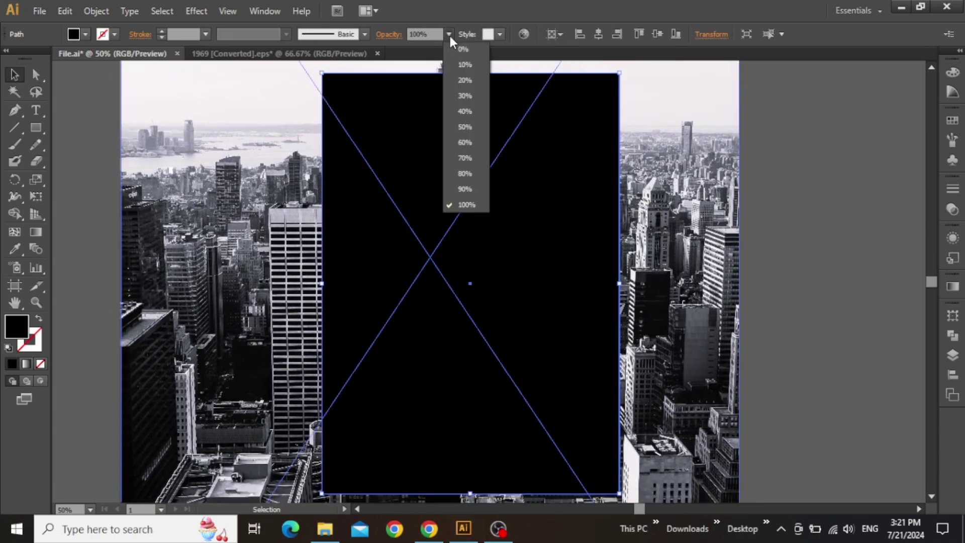
{"action": "left_click", "coordinate": [463, 126]}
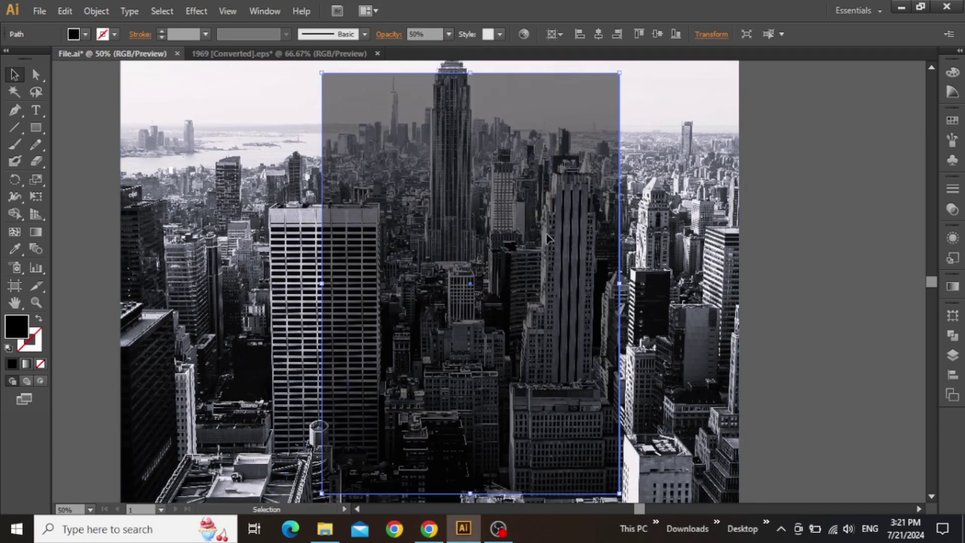
{"action": "left_click", "coordinate": [661, 232], "text": "shift"}
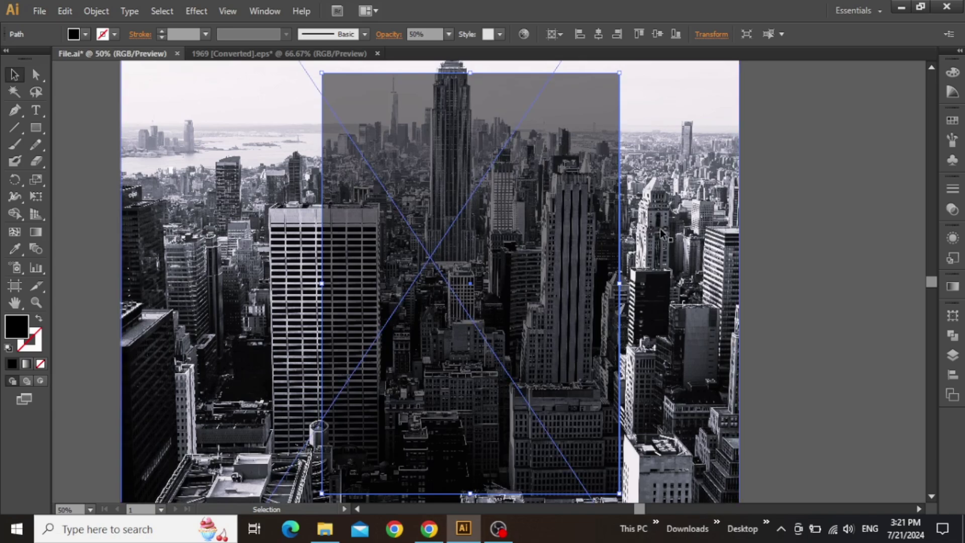
Draw a second rectangle just inside the artboard edges, leaving a narrow margin, and fill it with white
{"action": "left_click_drag", "start_coordinate": [675, 223], "coordinate": [683, 220]}
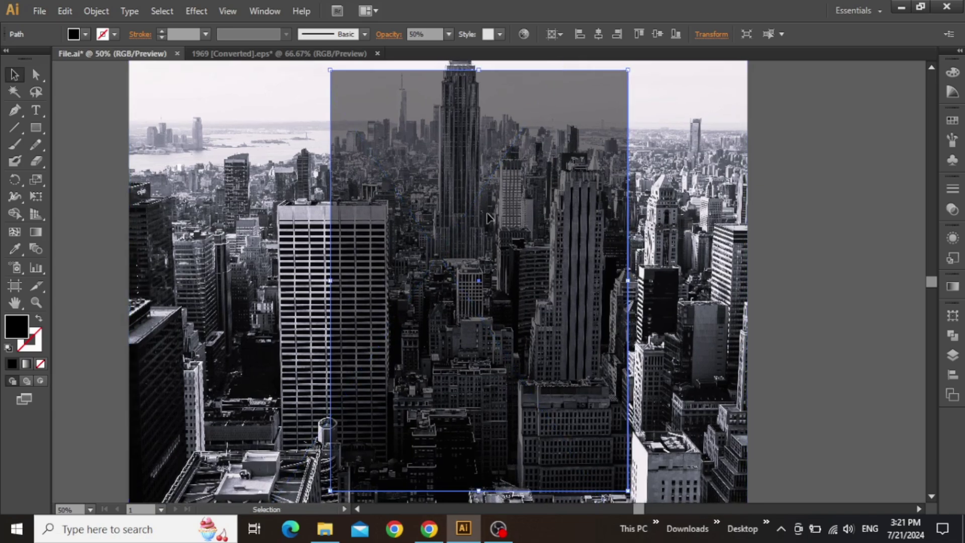
{"action": "left_click", "coordinate": [45, 132]}
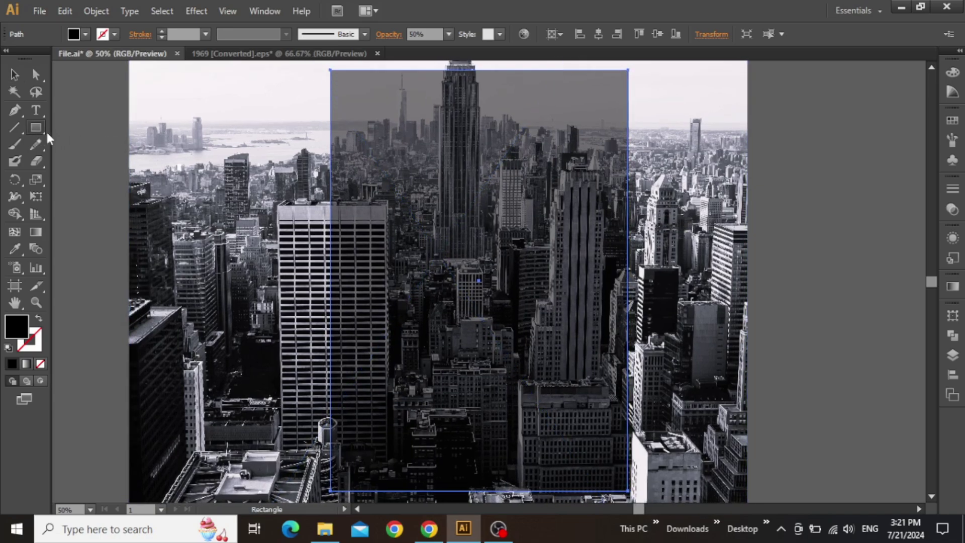
{"action": "left_click_drag", "start_coordinate": [341, 79], "coordinate": [615, 476]}
{"action": "key", "text": "v"}
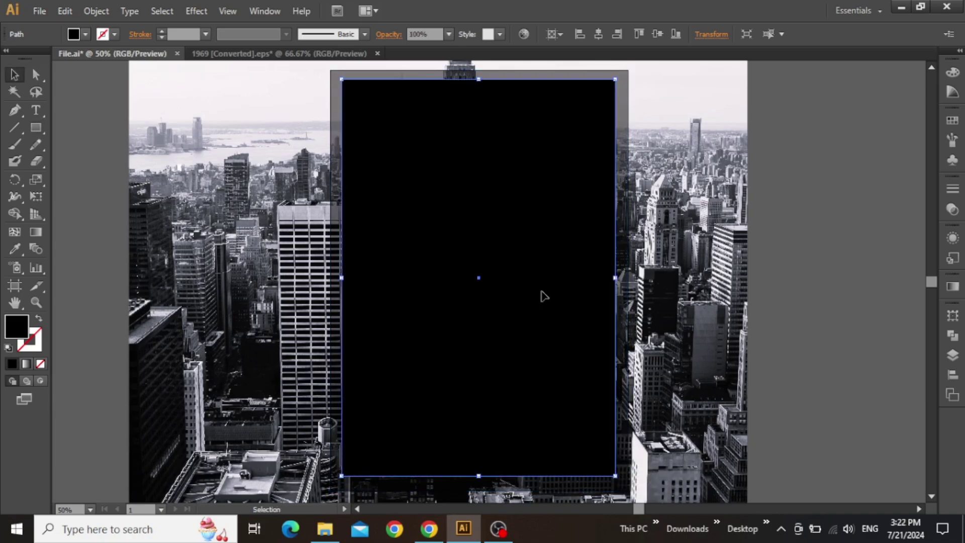
{"action": "left_click", "coordinate": [958, 78]}
{"action": "left_click", "coordinate": [801, 153]}
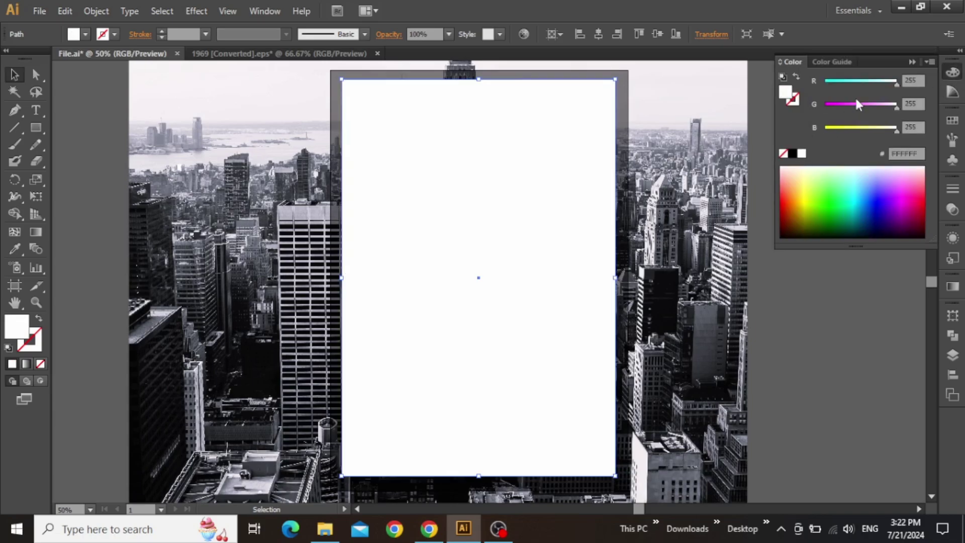
{"action": "left_click", "coordinate": [911, 61]}
Center the white rectangle horizontally and vertically on the artboard
{"action": "left_click", "coordinate": [952, 375]}
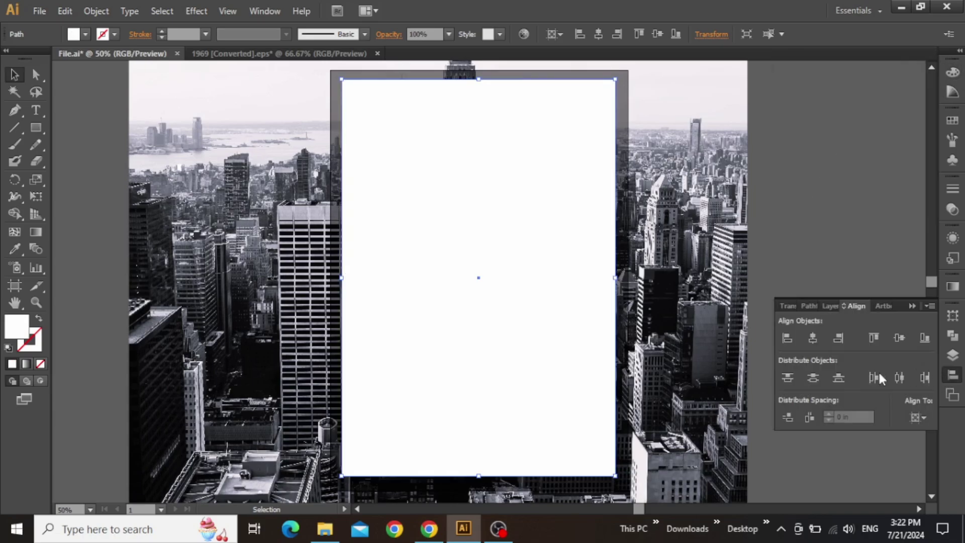
{"action": "left_click", "coordinate": [813, 338]}
{"action": "left_click", "coordinate": [899, 337]}
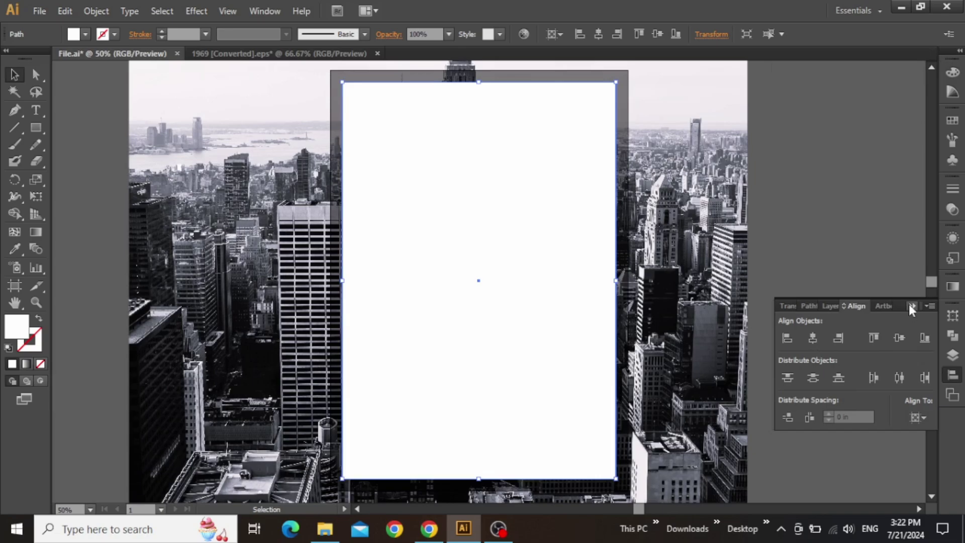
{"action": "left_click", "coordinate": [911, 305]}
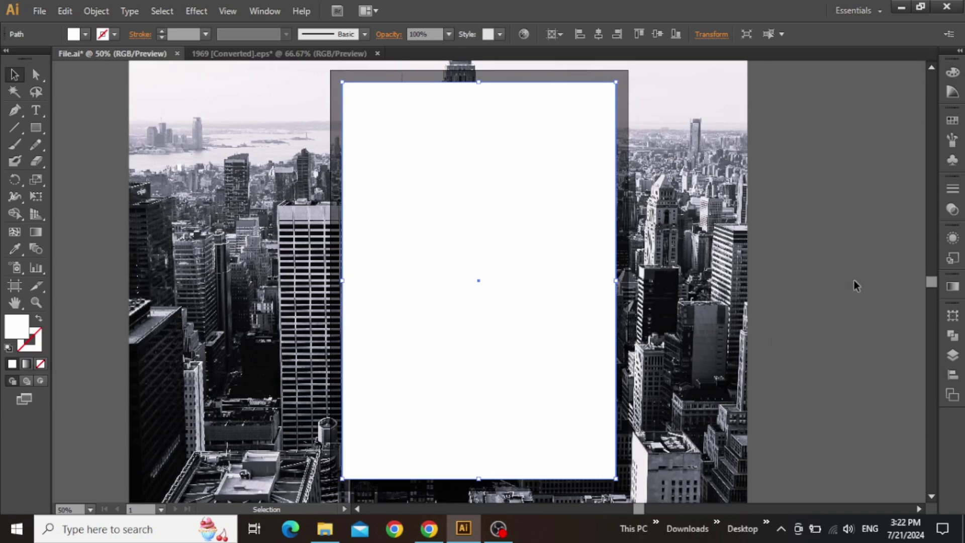
Copy the black face silhouette from 1969 [Converted].eps and paste it into File.ai
{"action": "left_click", "coordinate": [297, 56]}
{"action": "left_click", "coordinate": [510, 209]}
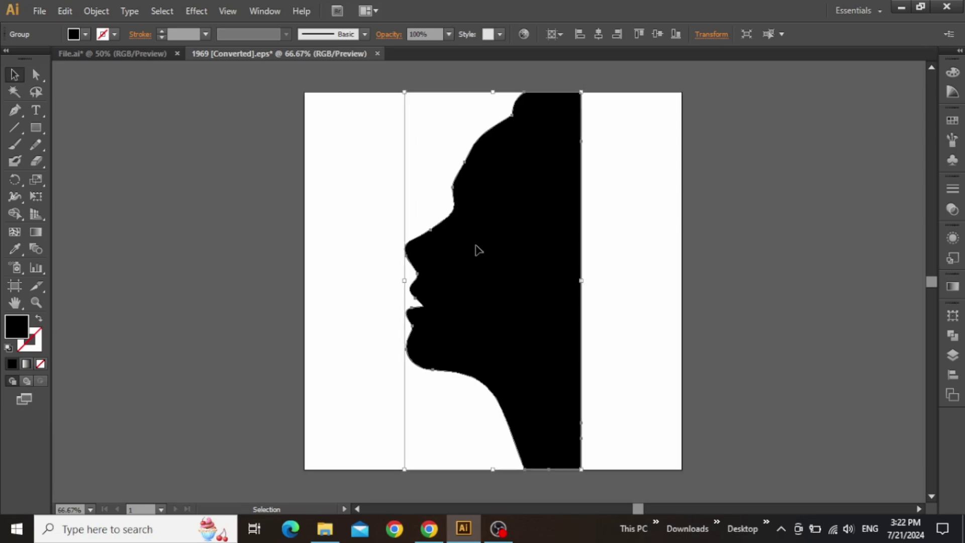
{"action": "left_click", "coordinate": [387, 217]}
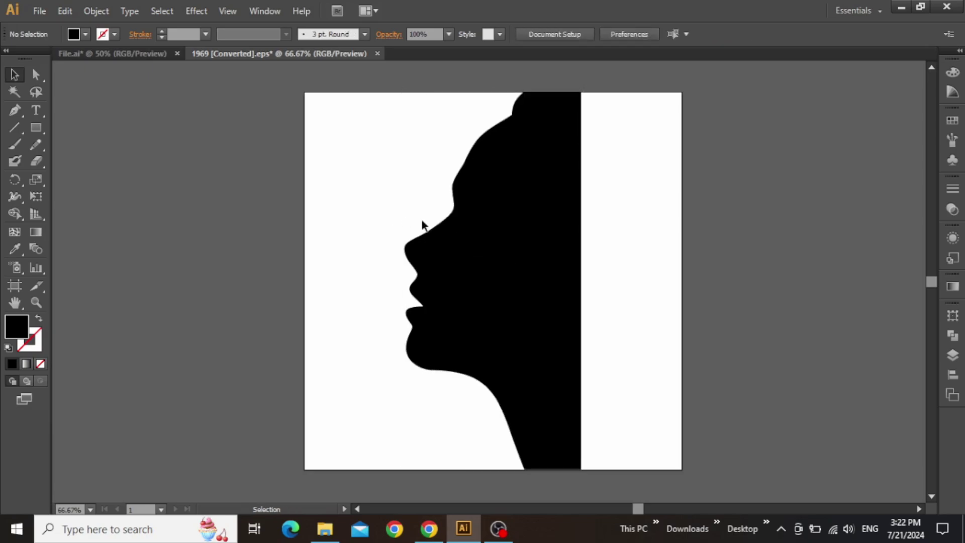
{"action": "left_click", "coordinate": [157, 54]}
{"action": "left_click", "coordinate": [457, 216], "text": "ctrl"}
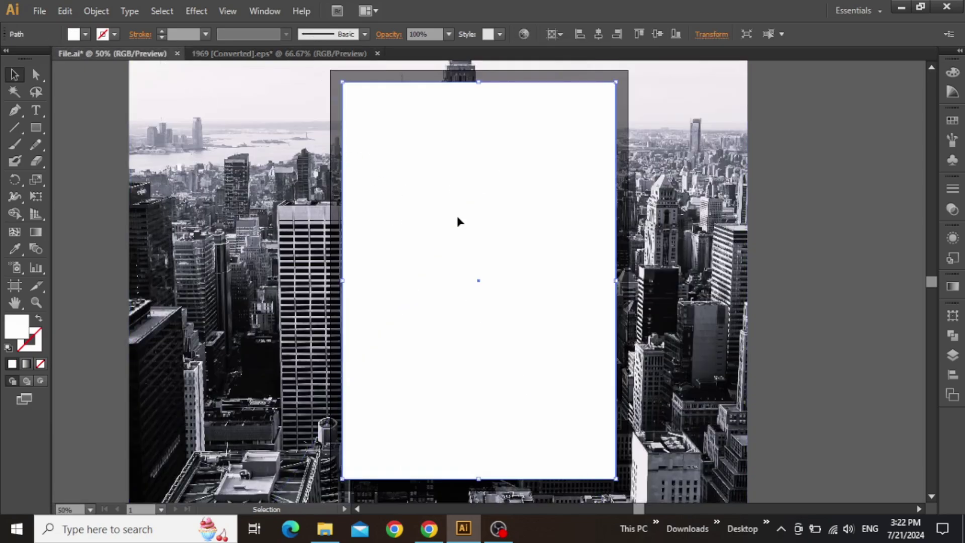
{"action": "key", "text": "ctrl+v"}
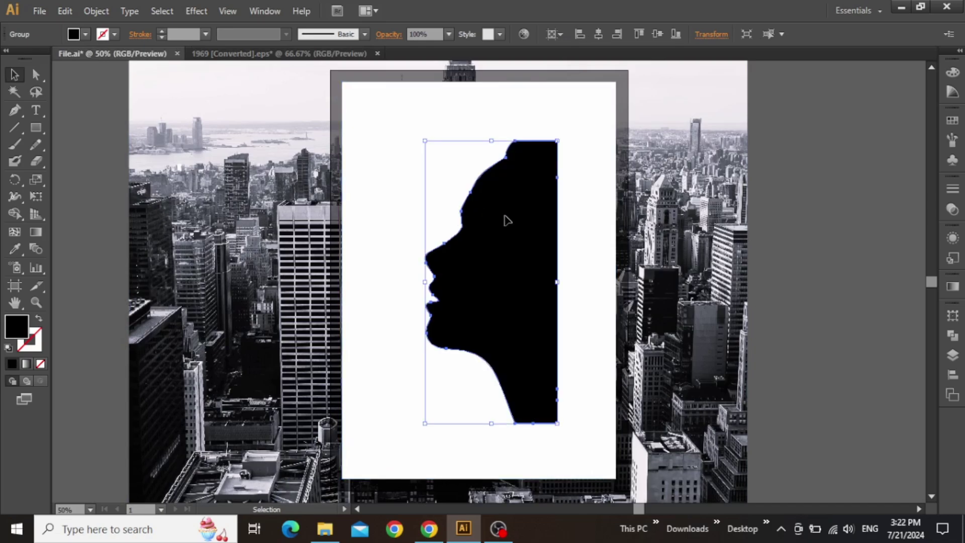
Move the silhouette to the white rectangle's upper right corner and enlarge it proportionally to span the rectangle's full height
{"action": "left_click_drag", "start_coordinate": [506, 220], "coordinate": [576, 157]}
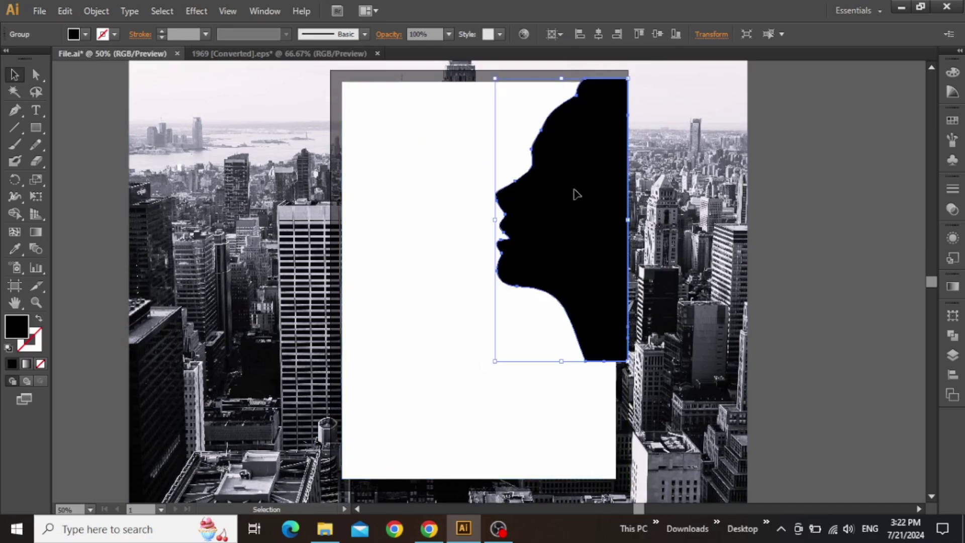
{"action": "left_click_drag", "start_coordinate": [628, 359], "coordinate": [682, 479]}
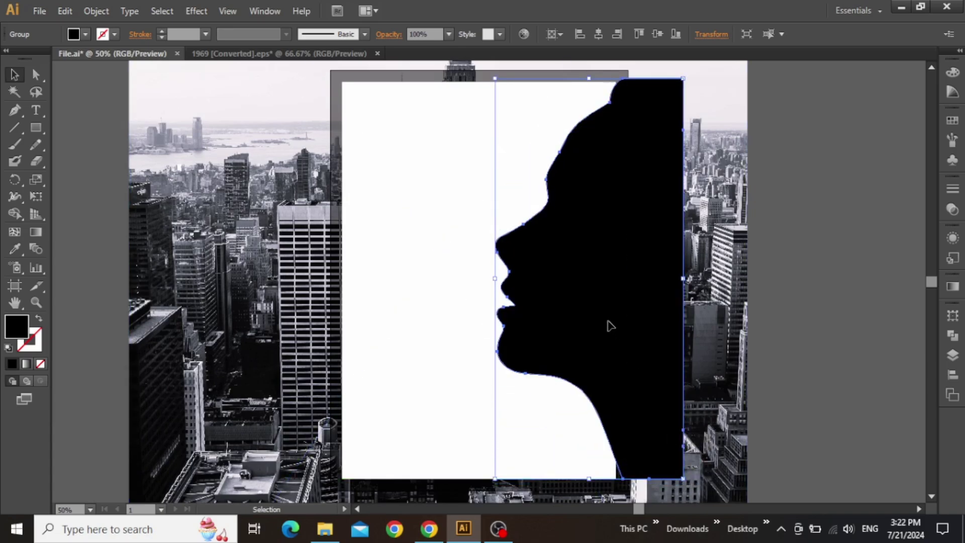
Nudge the silhouette slightly left so the base of the neck meets the white rectangle's lower right corner
{"action": "key", "text": "Left"}
{"action": "key", "text": "Left"}
{"action": "key", "text": "Left"}
{"action": "key", "text": "Left"}
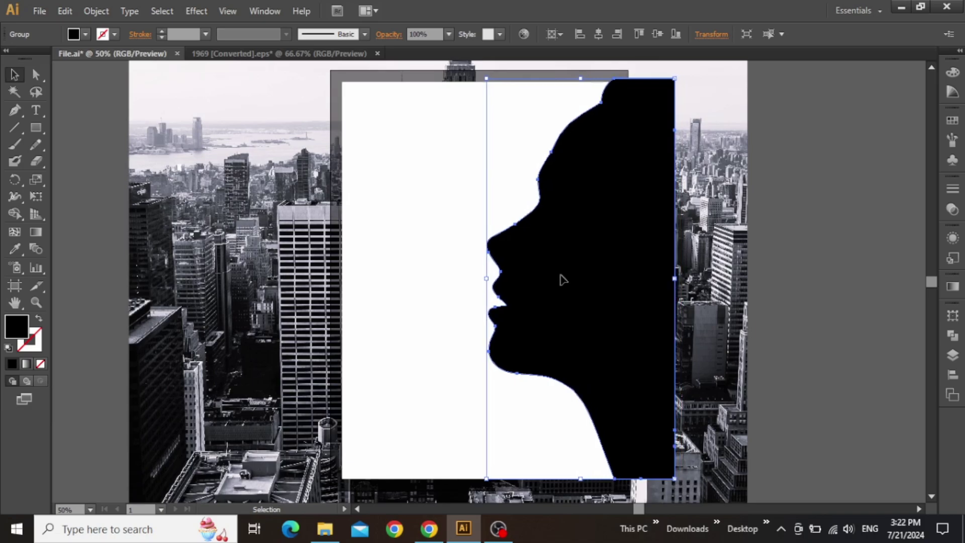
{"action": "left_click", "coordinate": [769, 211]}
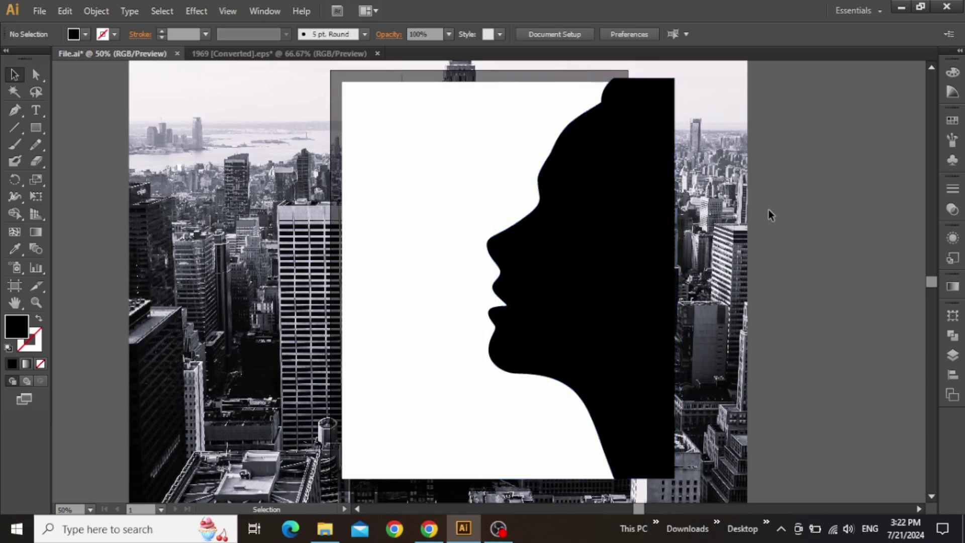
Subtract the black silhouette from the white rectangle with Pathfinder's Minus Front, cutting the face profile out of it
{"action": "left_click", "coordinate": [563, 247]}
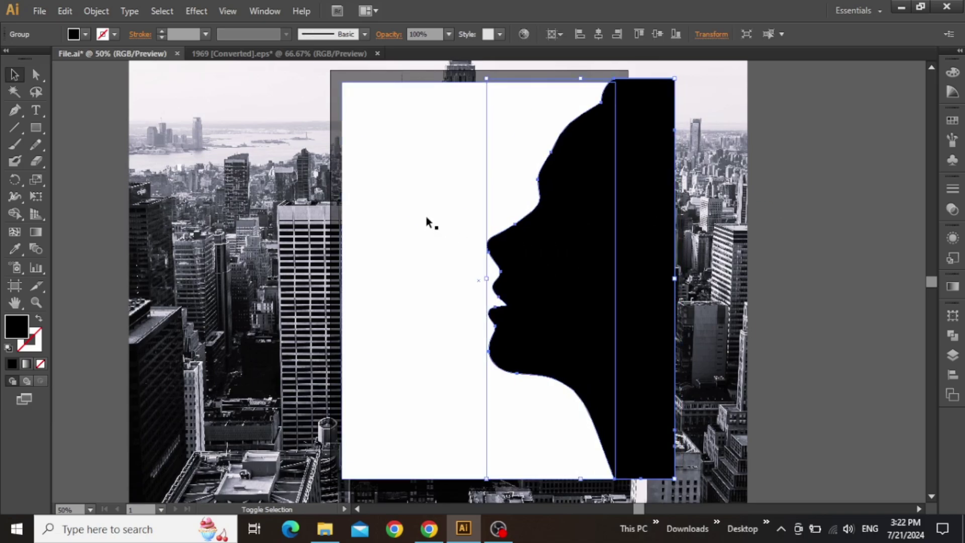
{"action": "left_click", "coordinate": [431, 198], "text": "shift"}
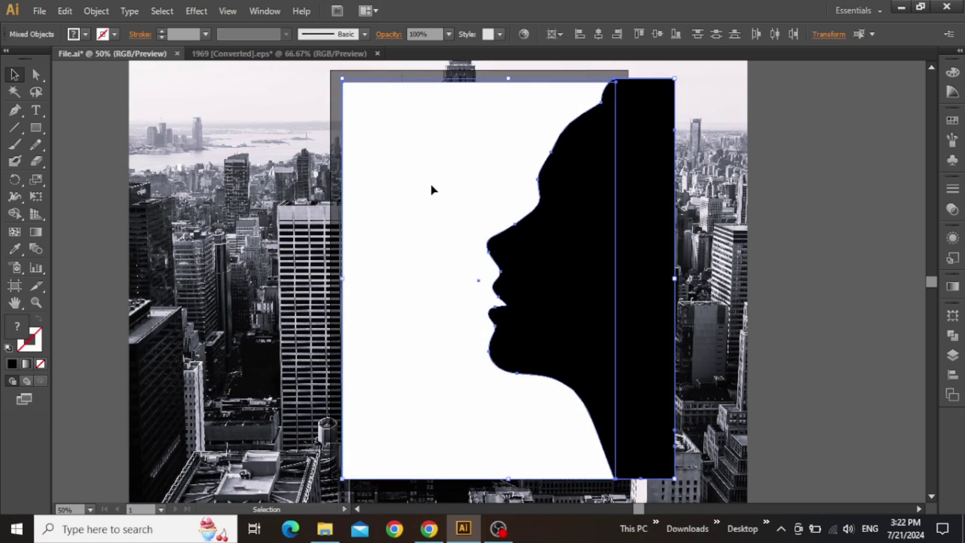
{"action": "left_click", "coordinate": [949, 339]}
{"action": "left_click", "coordinate": [817, 340]}
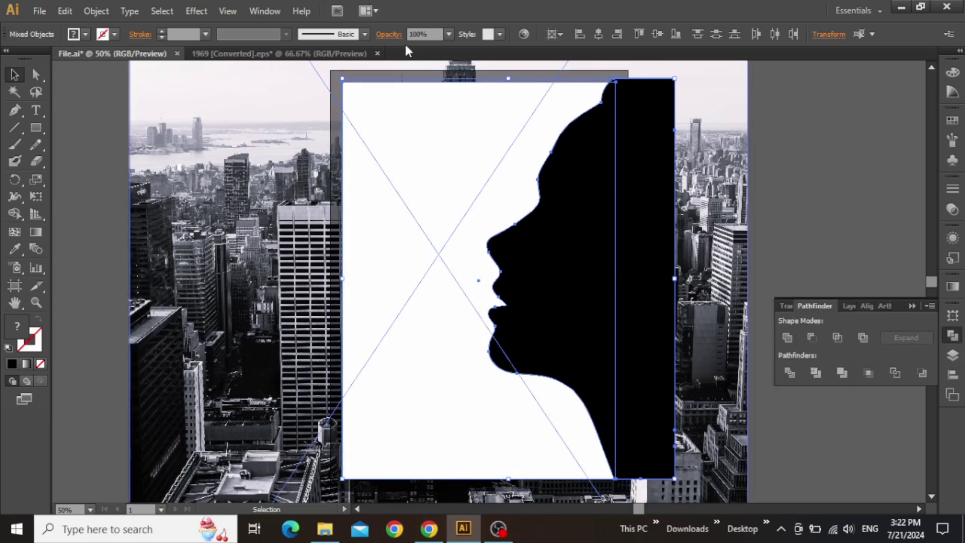
{"action": "left_click", "coordinate": [265, 11]}
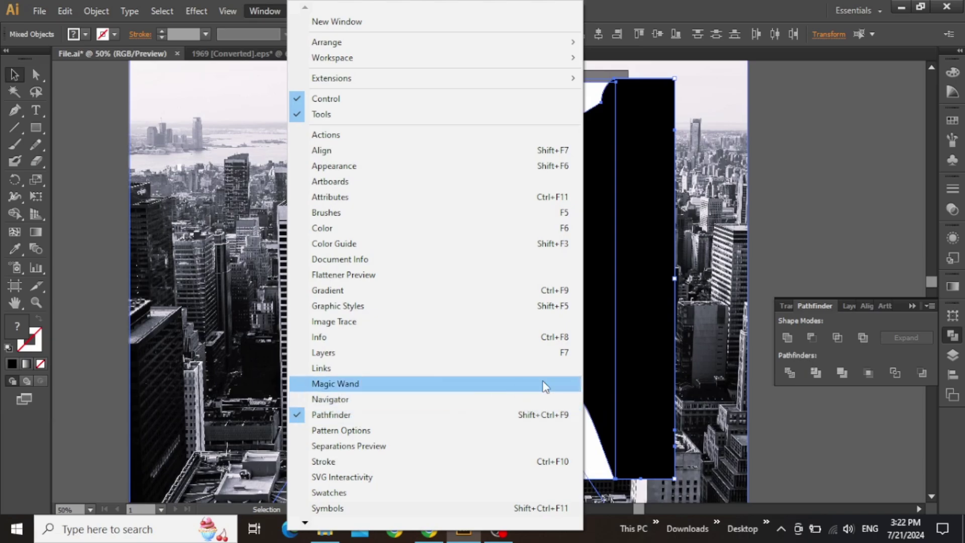
{"action": "left_click", "coordinate": [813, 320]}
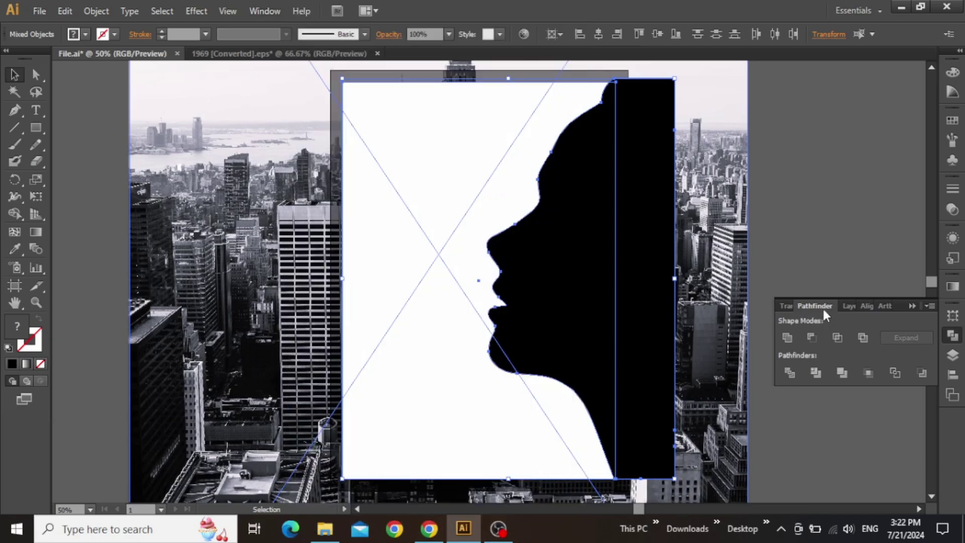
{"action": "left_click", "coordinate": [812, 338]}
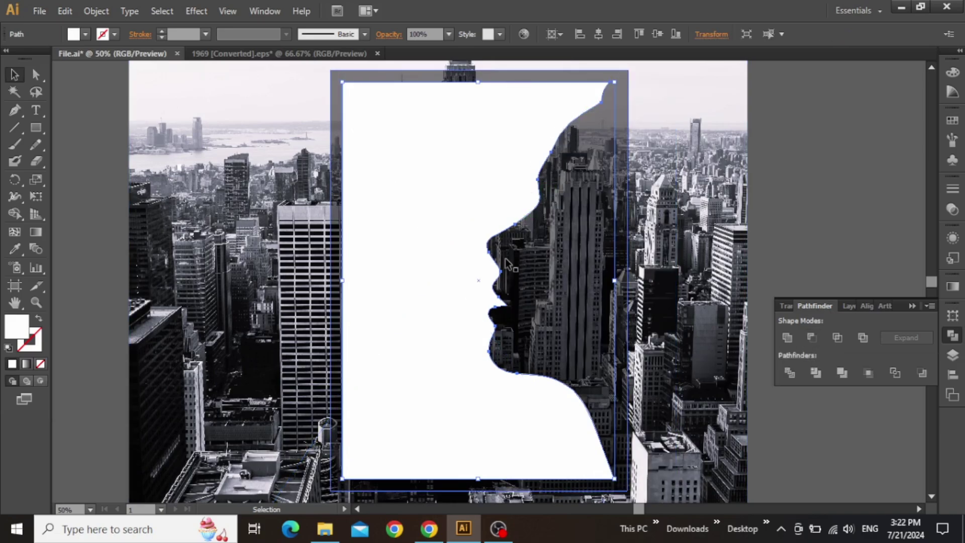
{"action": "left_click", "coordinate": [800, 180]}
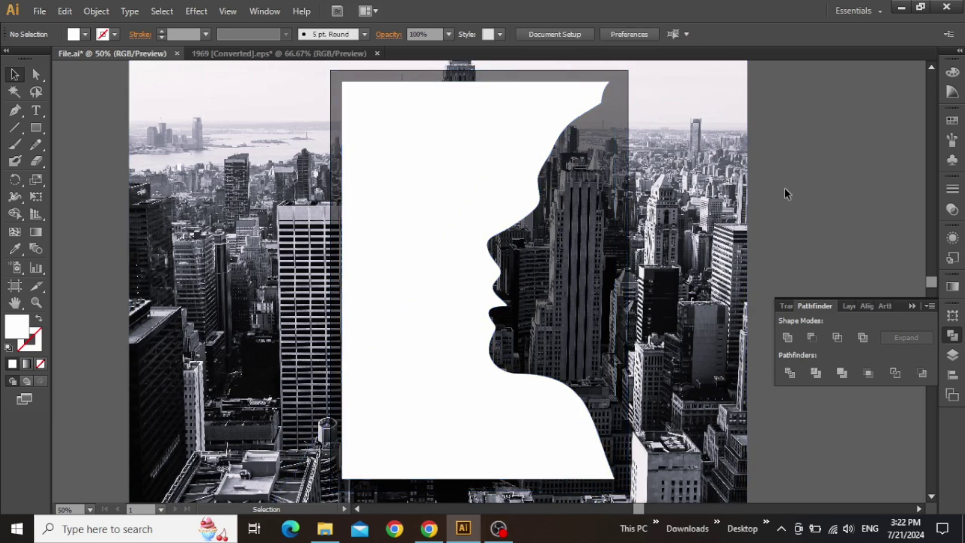
{"action": "left_click", "coordinate": [910, 305]}
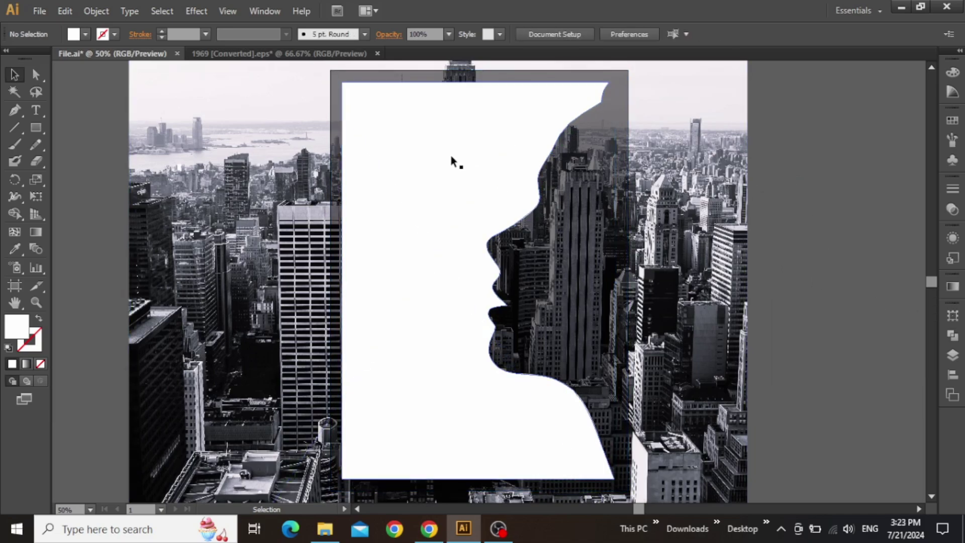
Set the opacity of the white face-profile panel to 90%
{"action": "left_click", "coordinate": [443, 189]}
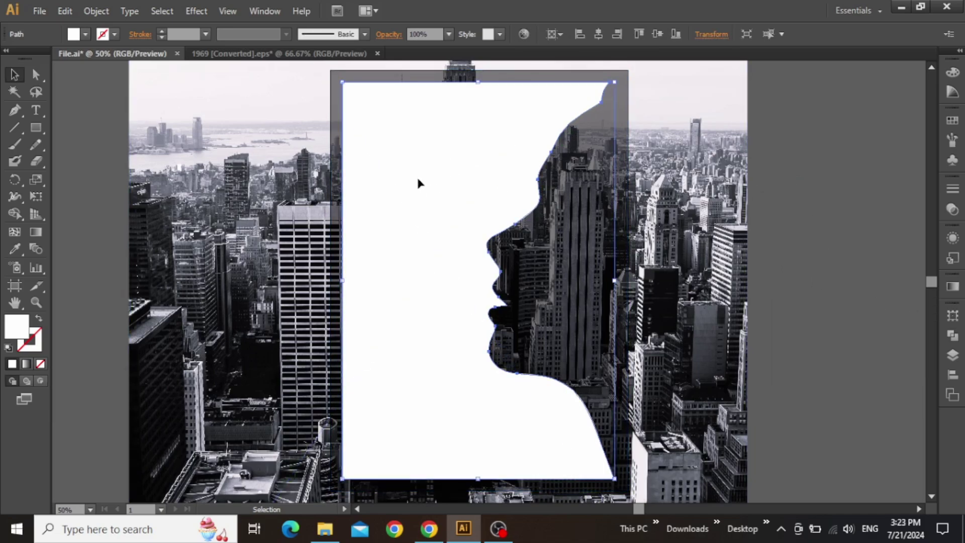
{"action": "left_click", "coordinate": [449, 35]}
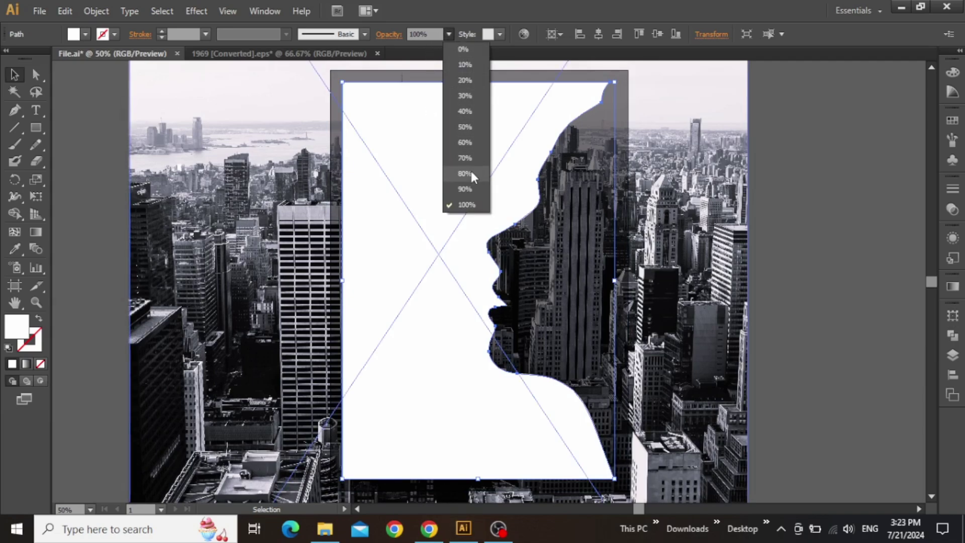
{"action": "left_click", "coordinate": [465, 189]}
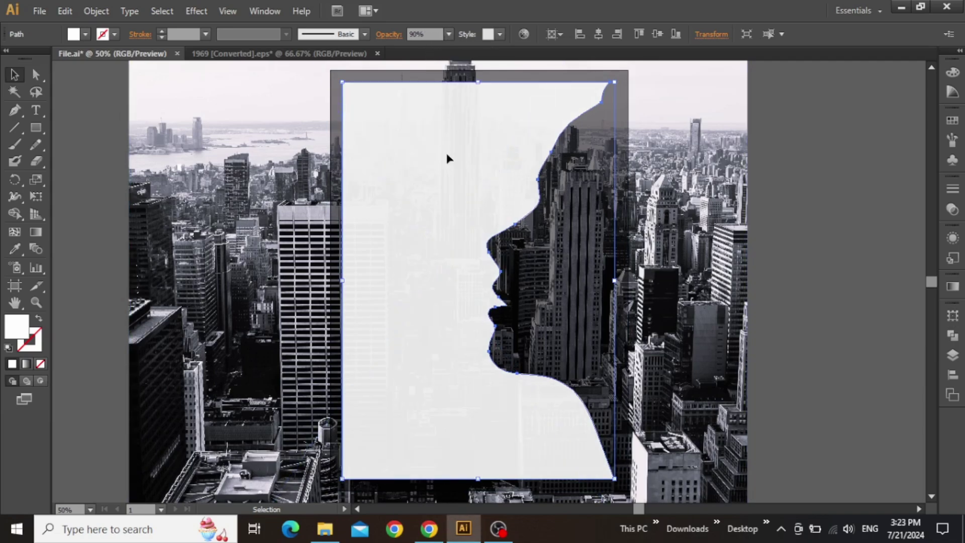
Add the title text "CITY SOUNDS" on two lines in the white panel, beside the profile's mouth and chin
{"action": "left_click_drag", "start_coordinate": [446, 152], "coordinate": [482, 162]}
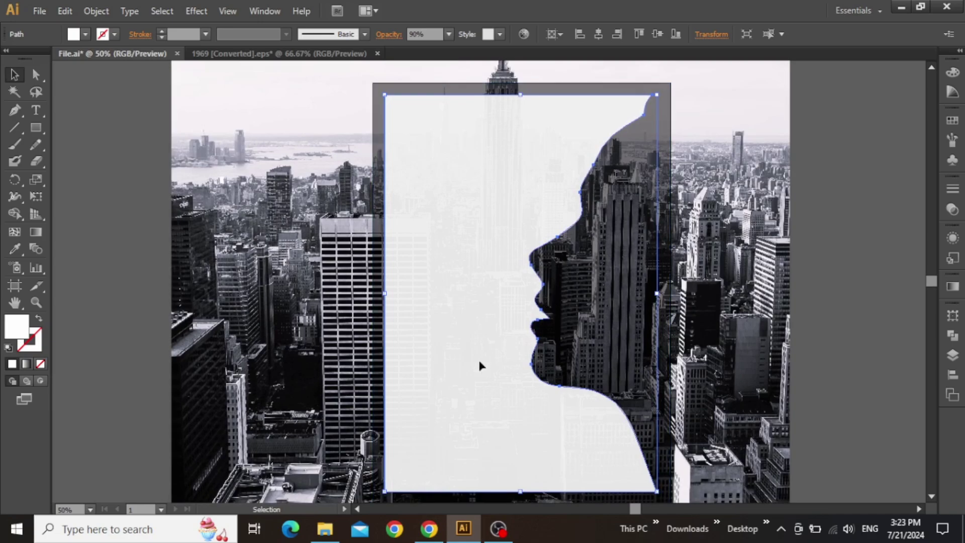
{"action": "scroll", "coordinate": [450, 353], "scroll_direction": "up", "scroll_amount": 1}
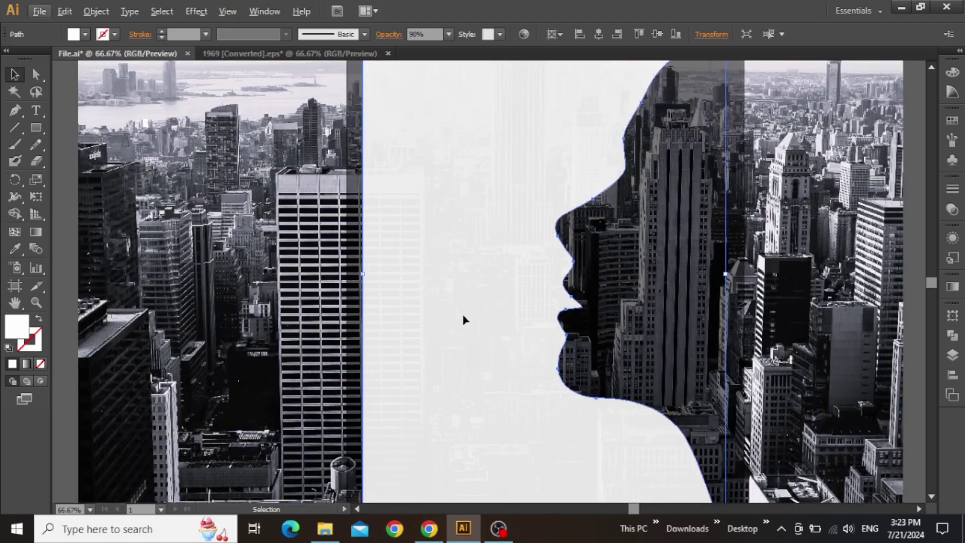
{"action": "left_click_drag", "start_coordinate": [454, 296], "coordinate": [415, 215]}
{"action": "key", "text": "t"}
{"action": "left_click", "coordinate": [404, 263]}
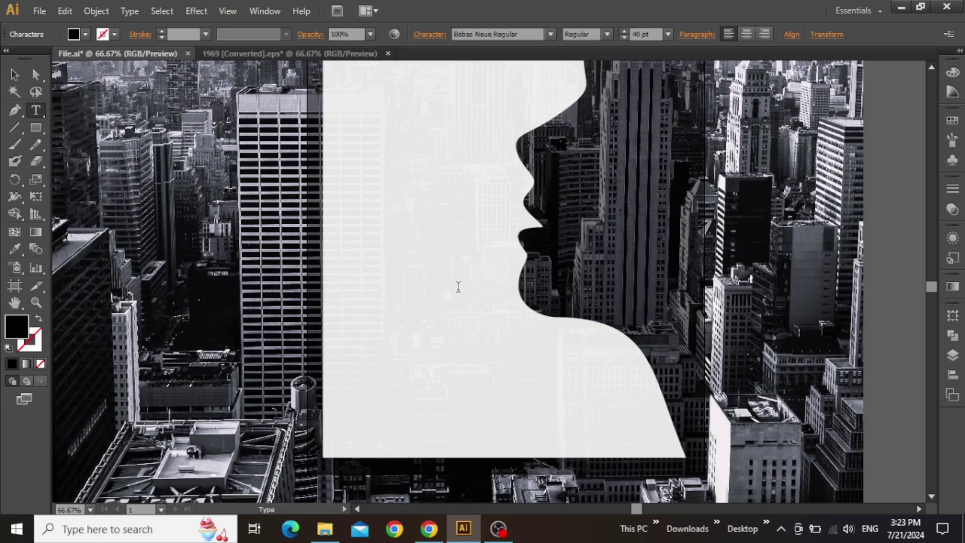
{"action": "type", "text": "CITY"}
{"action": "key", "text": "Return"}
{"action": "type", "text": "SOUNDS"}
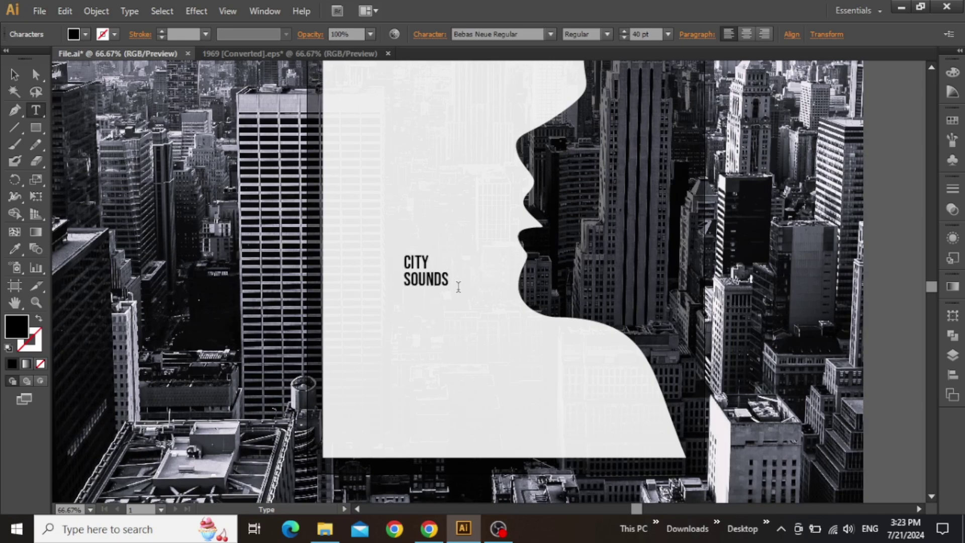
{"action": "key", "text": "Escape"}
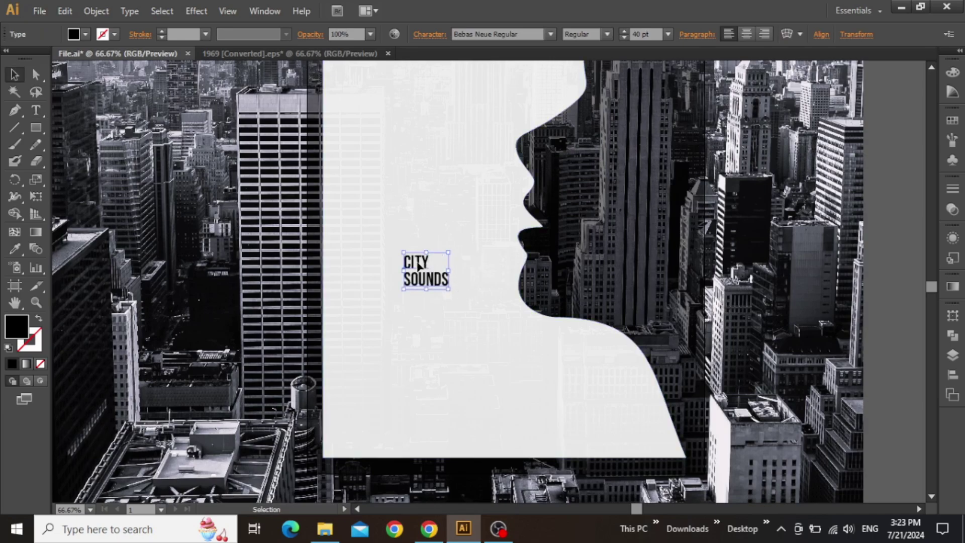
Move the CITY SOUNDS title closer to the white panel's left edge and set its font size to 120 pt
{"action": "left_click_drag", "start_coordinate": [418, 263], "coordinate": [368, 236]}
{"action": "left_click_drag", "start_coordinate": [417, 237], "coordinate": [520, 259]}
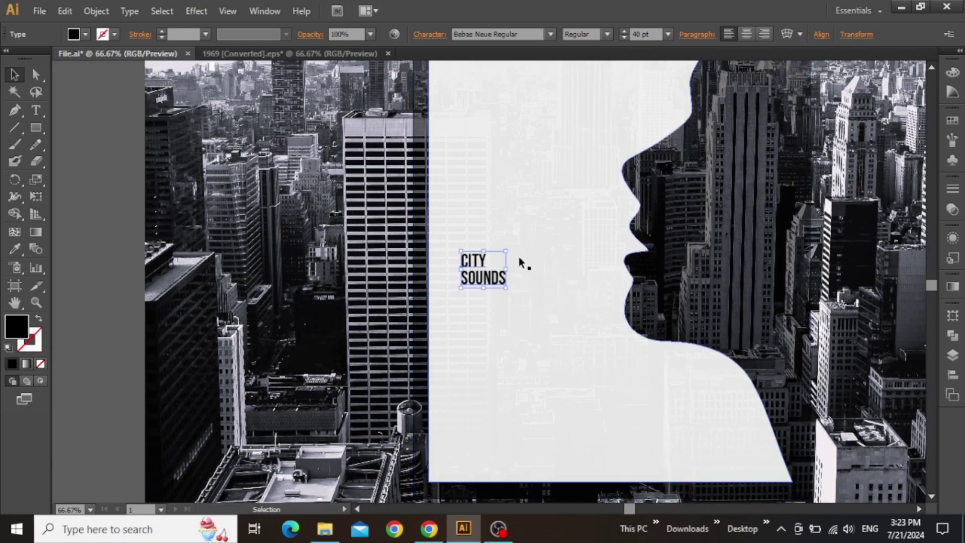
{"action": "left_click", "coordinate": [643, 34]}
{"action": "key", "text": "shift+Up"}
{"action": "key", "text": "shift+Up"}
{"action": "key", "text": "shift+Up"}
{"action": "key", "text": "shift+Up"}
{"action": "key", "text": "shift+Up"}
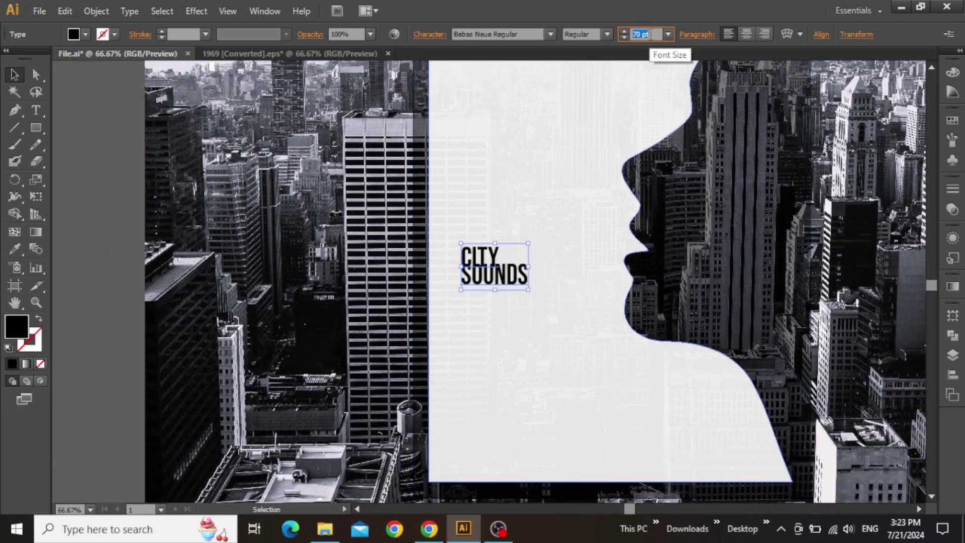
{"action": "key", "text": "shift+Up"}
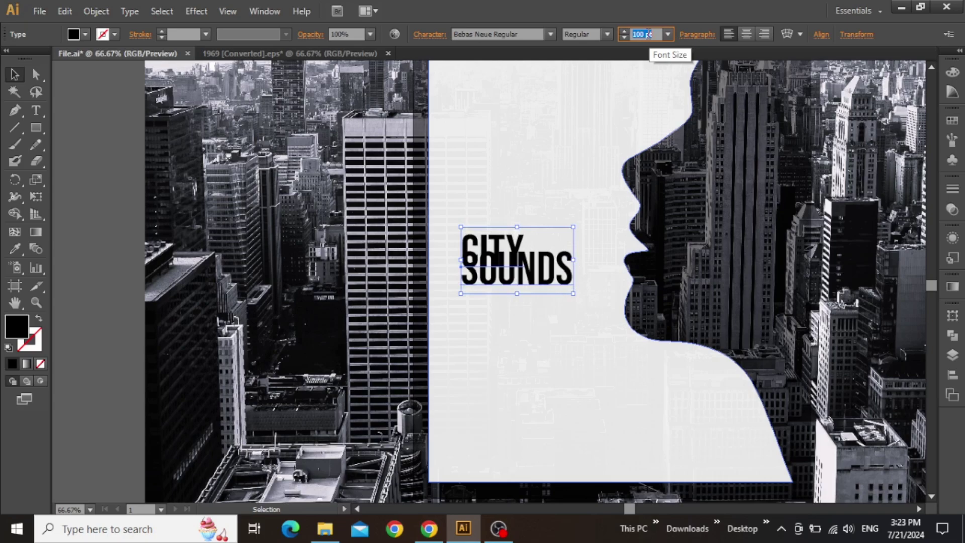
{"action": "key", "text": "shift+Up"}
{"action": "key", "text": "shift+Up"}
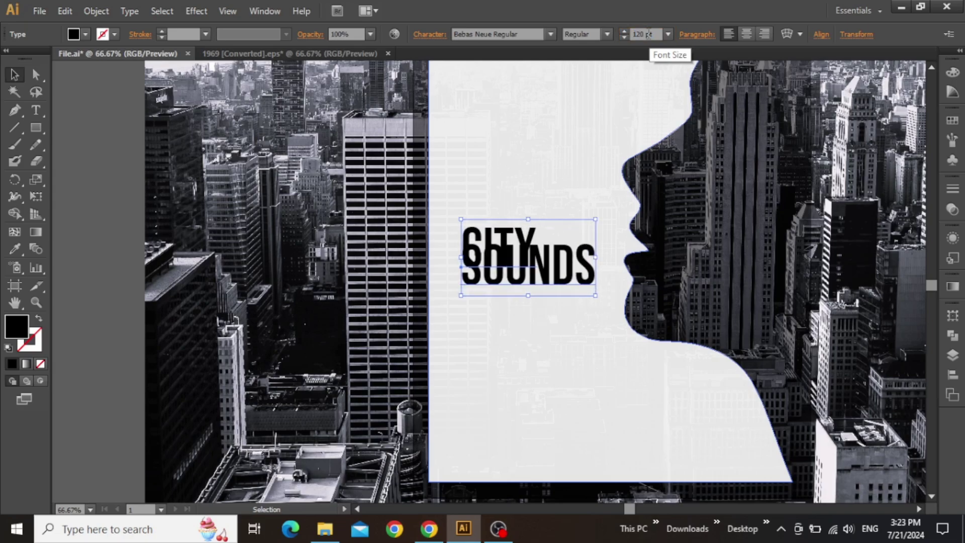
Set the leading of the CITY SOUNDS title to 102 pt
{"action": "key", "text": "ctrl+minus"}
{"action": "left_click_drag", "start_coordinate": [512, 266], "coordinate": [417, 267]}
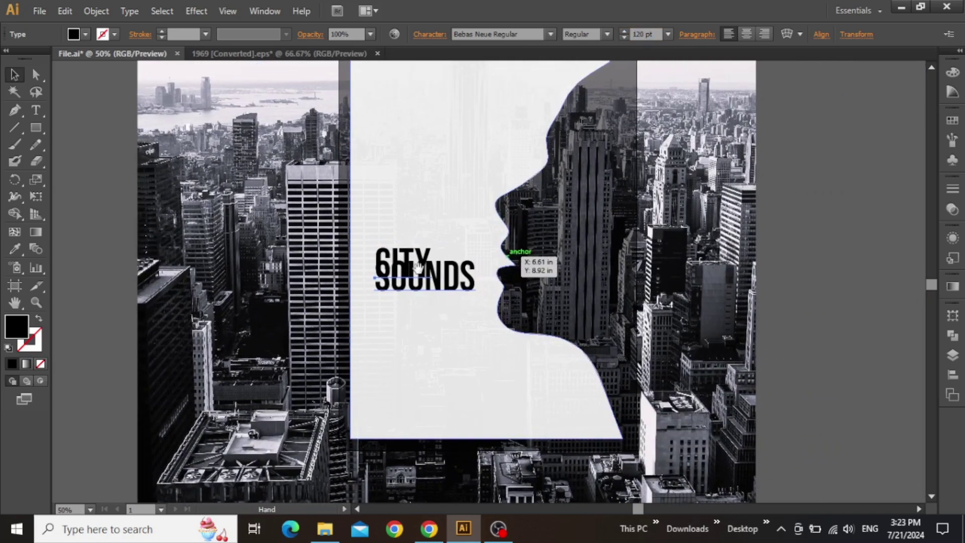
{"action": "left_click", "coordinate": [429, 35]}
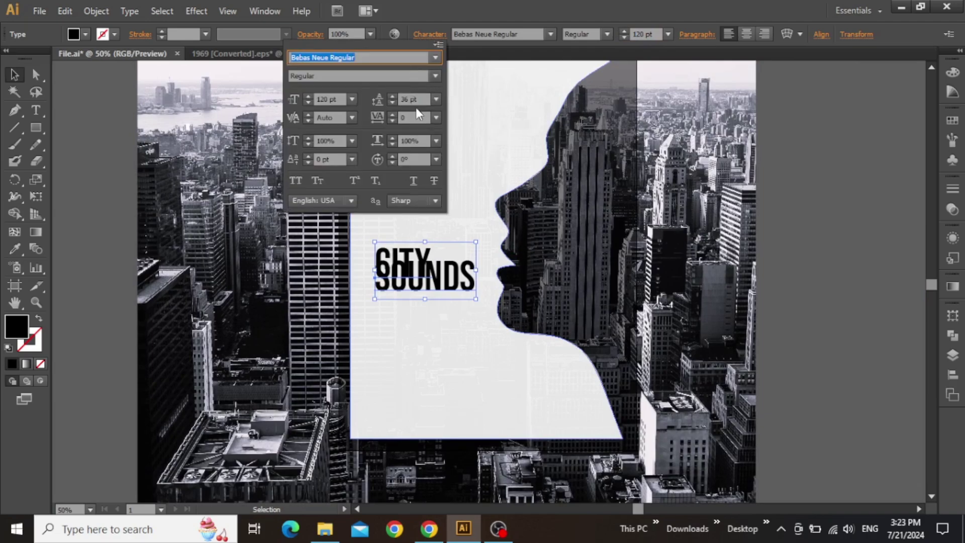
{"action": "left_click", "coordinate": [418, 100]}
{"action": "key", "text": "shift+Up"}
{"action": "key", "text": "shift+Up"}
{"action": "key", "text": "shift+Up"}
{"action": "key", "text": "shift+Up"}
{"action": "key", "text": "shift+Up"}
{"action": "key", "text": "shift+Up"}
{"action": "key", "text": "shift+Up"}
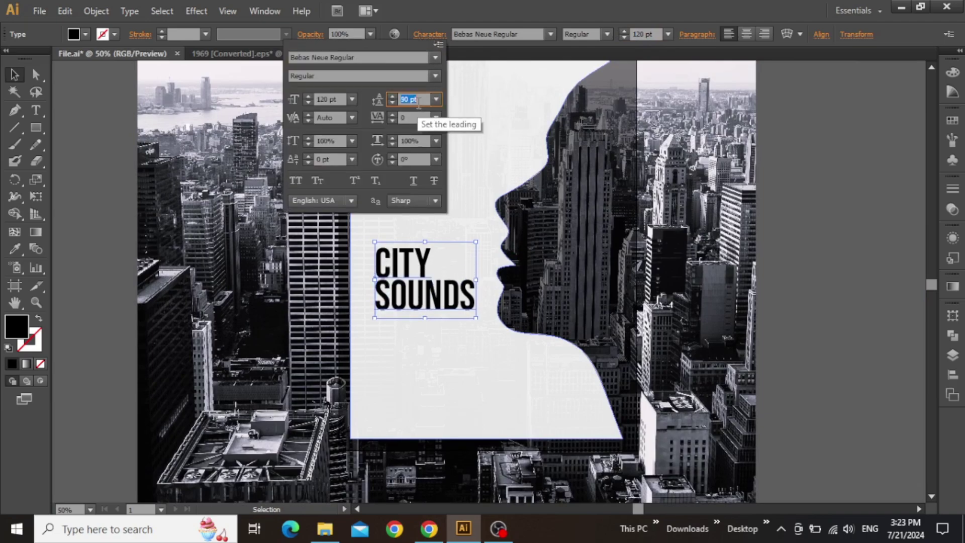
{"action": "scroll", "coordinate": [418, 100], "scroll_direction": "up", "scroll_amount": 2}
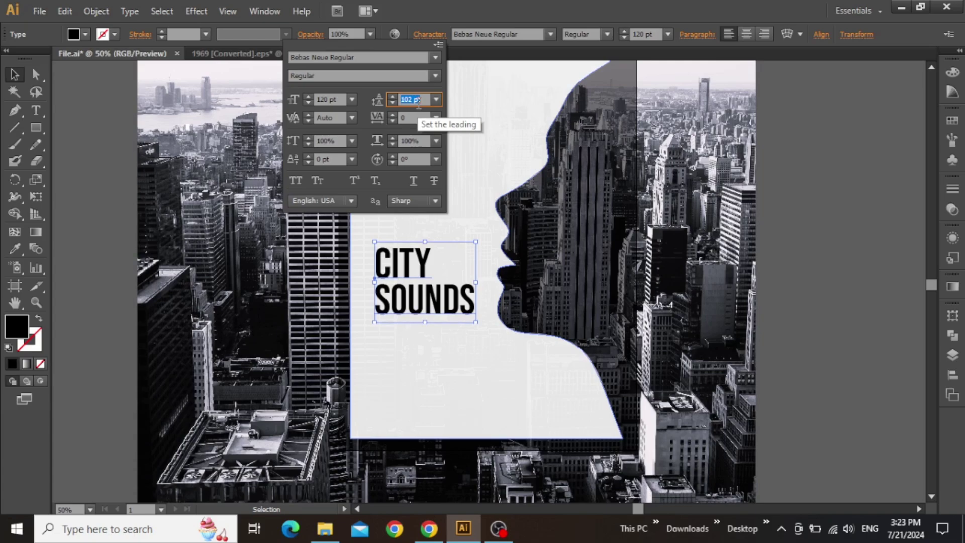
{"action": "key", "text": "Return"}
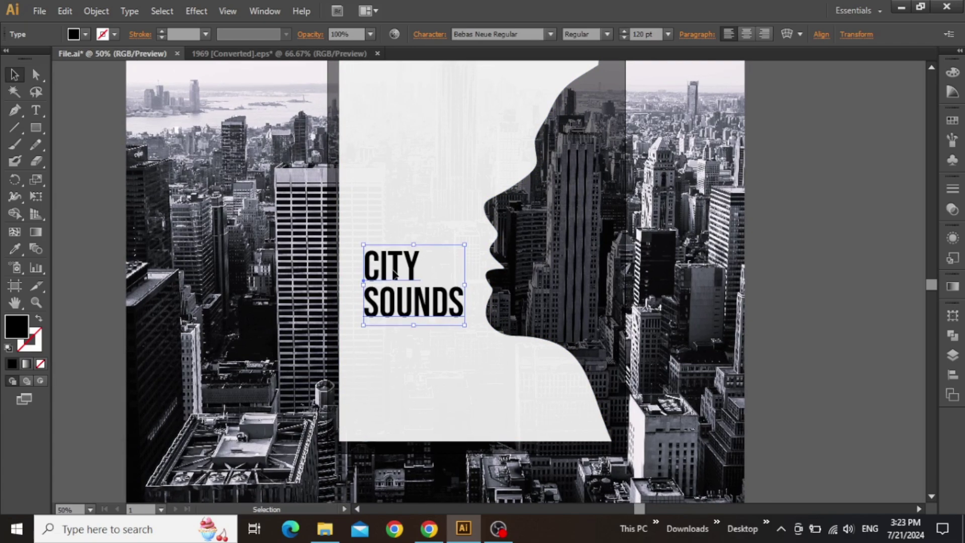
Shift the CITY SOUNDS title slightly left and down within the white panel, level with the profile's mouth and chin
{"action": "left_click_drag", "start_coordinate": [390, 270], "coordinate": [386, 259]}
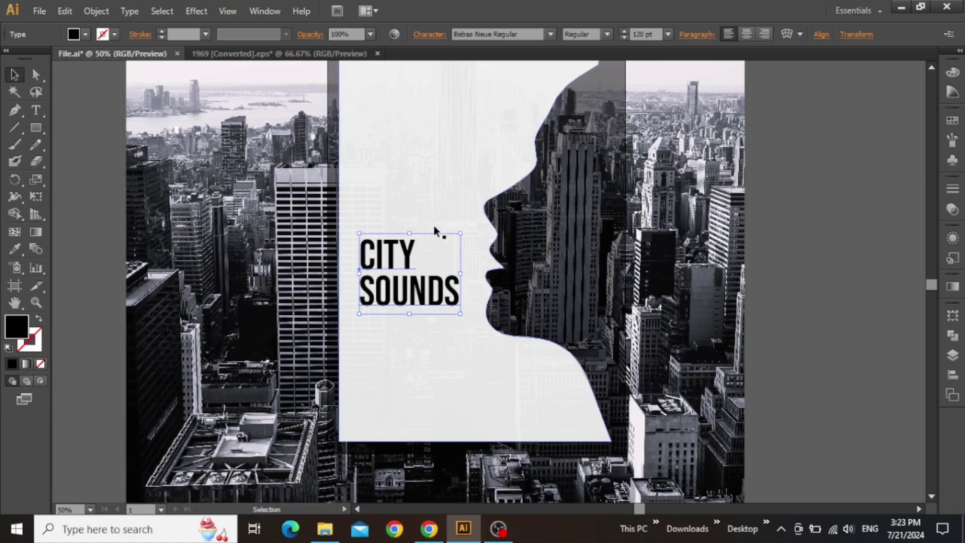
{"action": "left_click", "coordinate": [647, 34]}
{"action": "type", "text": "130"}
{"action": "key", "text": "Return"}
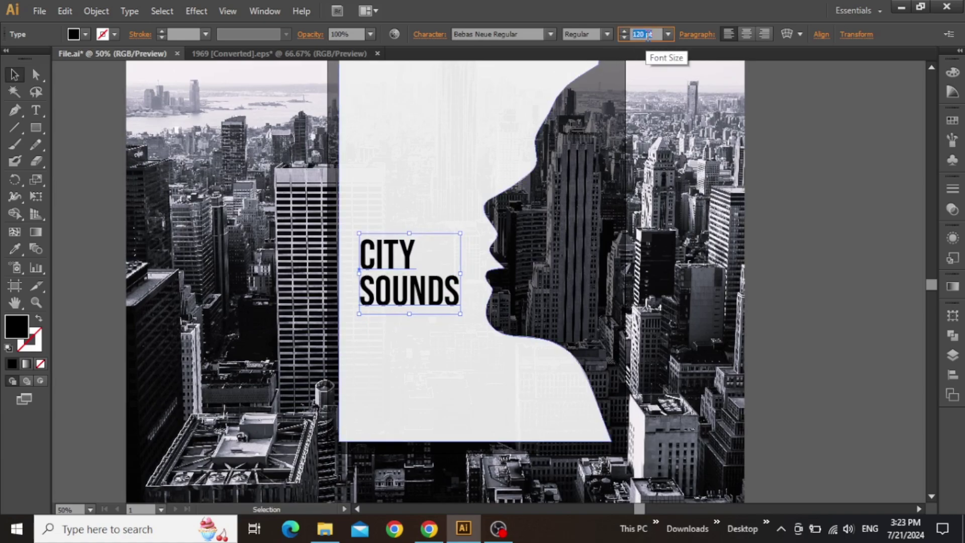
{"action": "key", "text": "Return"}
{"action": "left_click_drag", "start_coordinate": [396, 292], "coordinate": [395, 313]}
Add the two-line text "AN ANALYTICAL STUDY OF HOW BUILDINGS CAN / MAKE AND BREAK OUR LIVES" below the title
{"action": "left_click", "coordinate": [468, 309]}
{"action": "scroll", "coordinate": [468, 309], "scroll_direction": "up", "scroll_amount": 2}
{"action": "left_click_drag", "start_coordinate": [516, 296], "coordinate": [525, 248]}
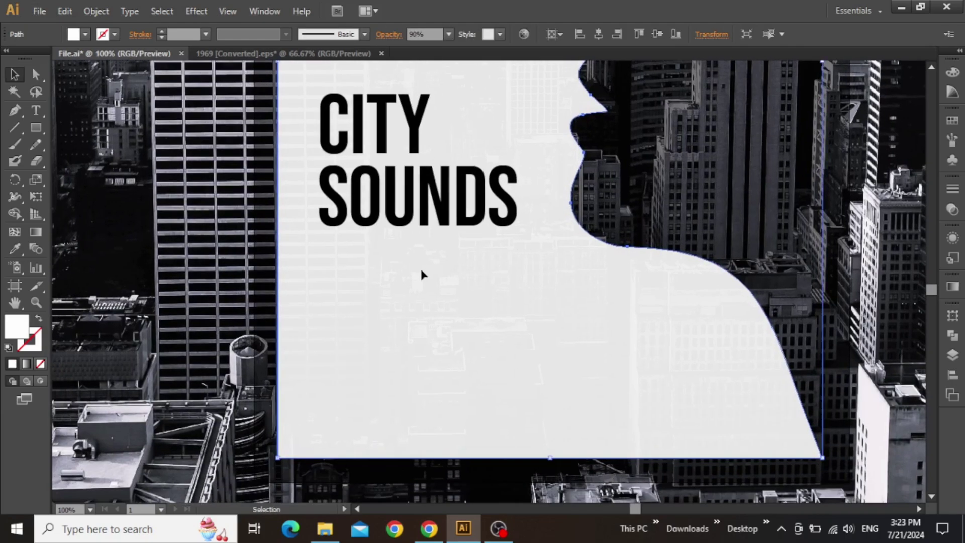
{"action": "key", "text": "ctrl+shift+a"}
{"action": "key", "text": "t"}
{"action": "left_click", "coordinate": [375, 275]}
{"action": "type", "text": "AN"}
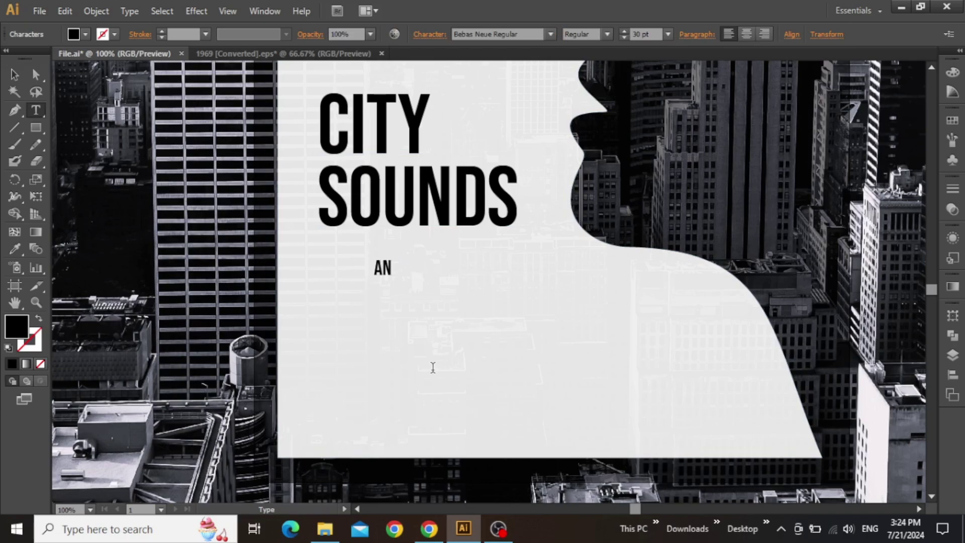
{"action": "type", "text": " ANALYTICAL STUDY OF HOW BUILDINGS CAN"}
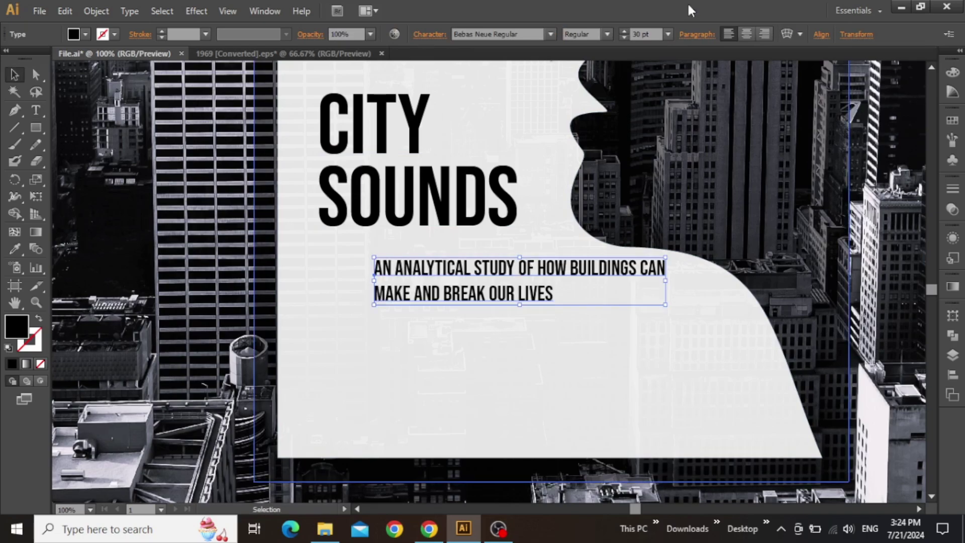
Change the subtitle's font to Manrope and move it left to line up with the title's left edge
{"action": "left_click", "coordinate": [533, 35]}
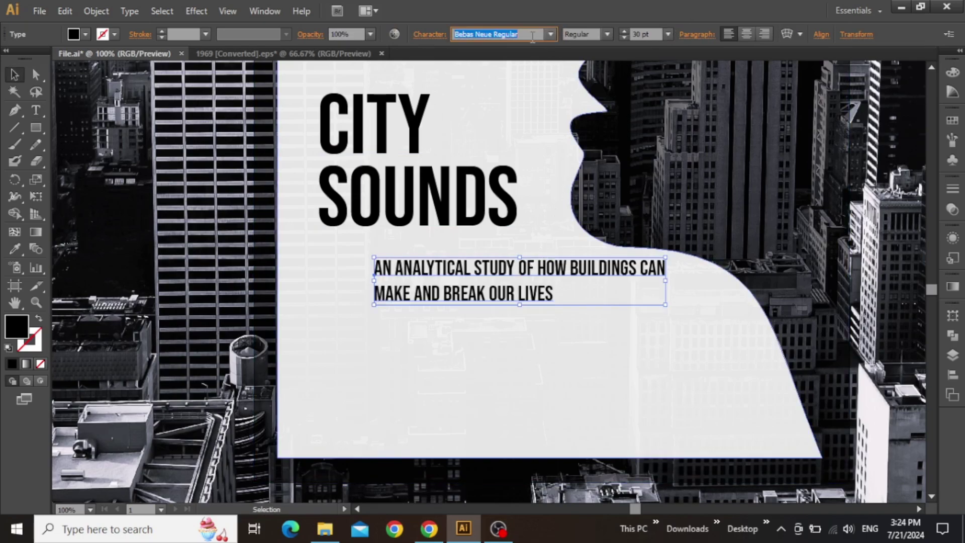
{"action": "type", "text": "Manrope"}
{"action": "key", "text": "Return"}
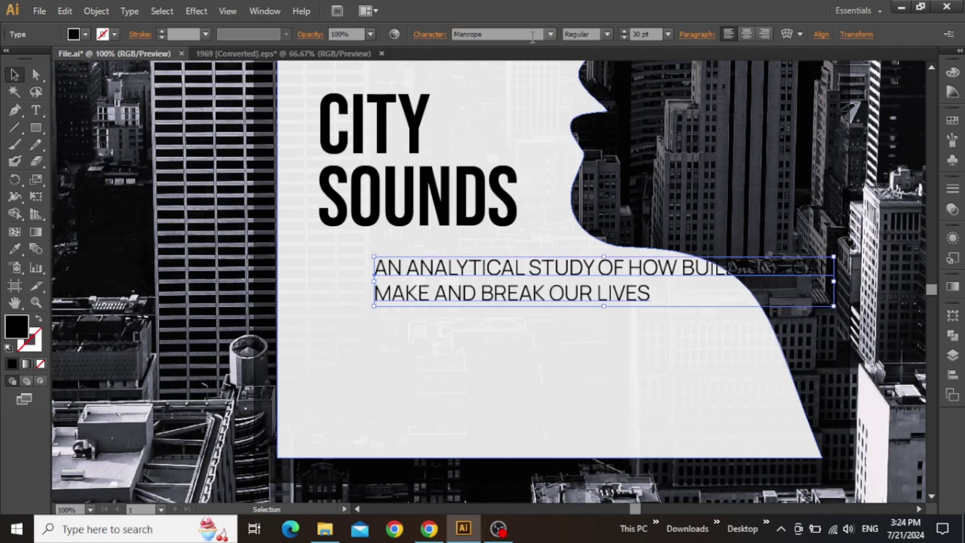
{"action": "left_click_drag", "start_coordinate": [501, 266], "coordinate": [447, 266]}
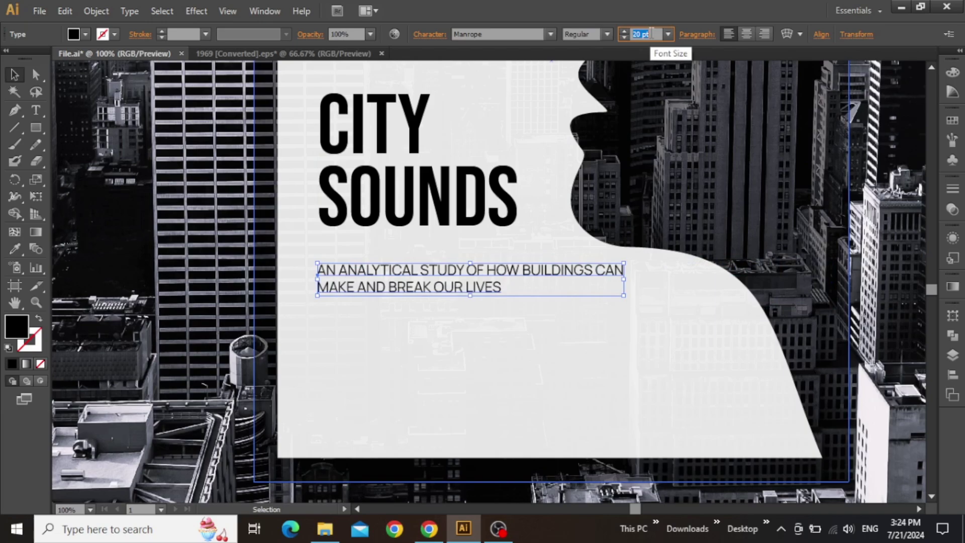
Set the subtitle's font size to 15 pt
{"action": "key", "text": "Down"}
{"action": "key", "text": "Down"}
{"action": "key", "text": "Down"}
{"action": "key", "text": "Down"}
{"action": "key", "text": "Down"}
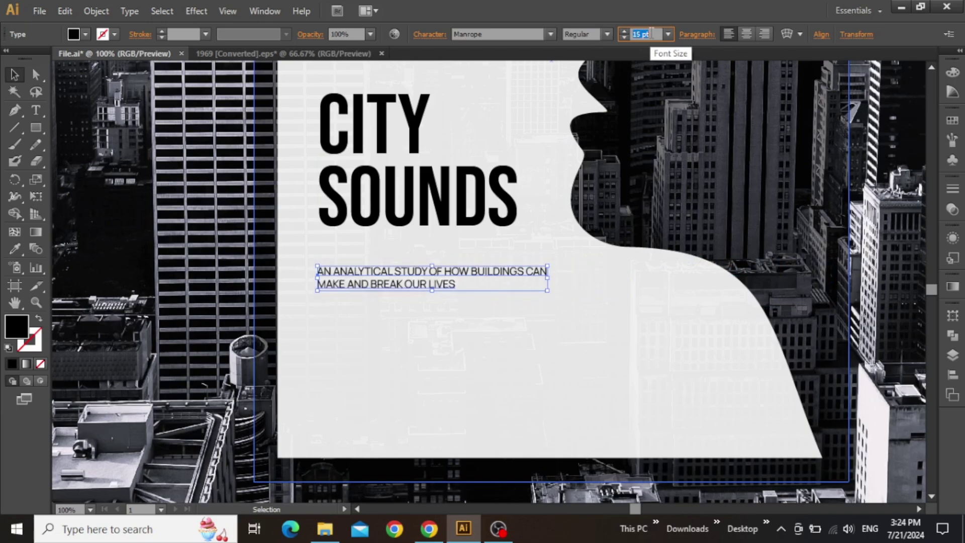
{"action": "key", "text": "Return"}
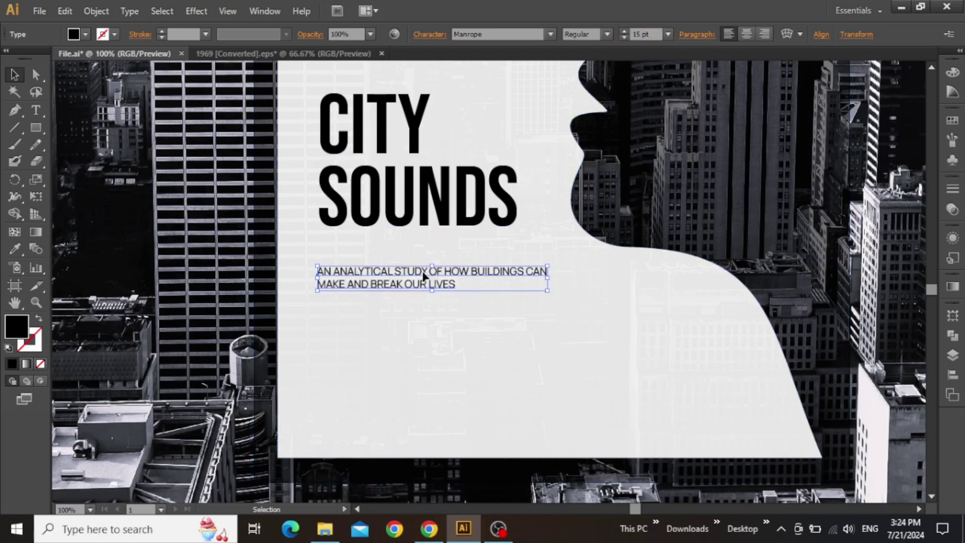
Align the subtitle's left edge with the CITY SOUNDS title using left alignment
{"action": "left_click_drag", "start_coordinate": [424, 275], "coordinate": [431, 276]}
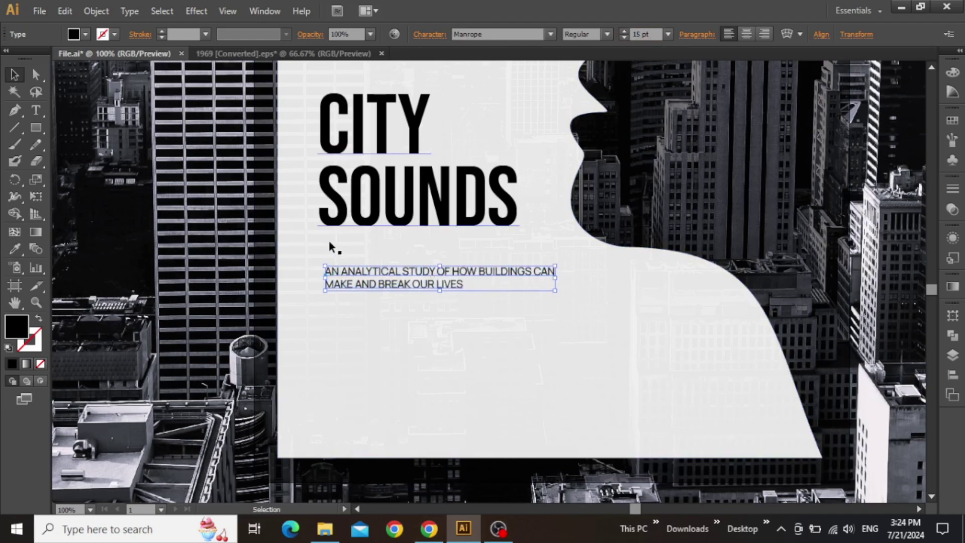
{"action": "left_click", "coordinate": [330, 221], "text": "shift"}
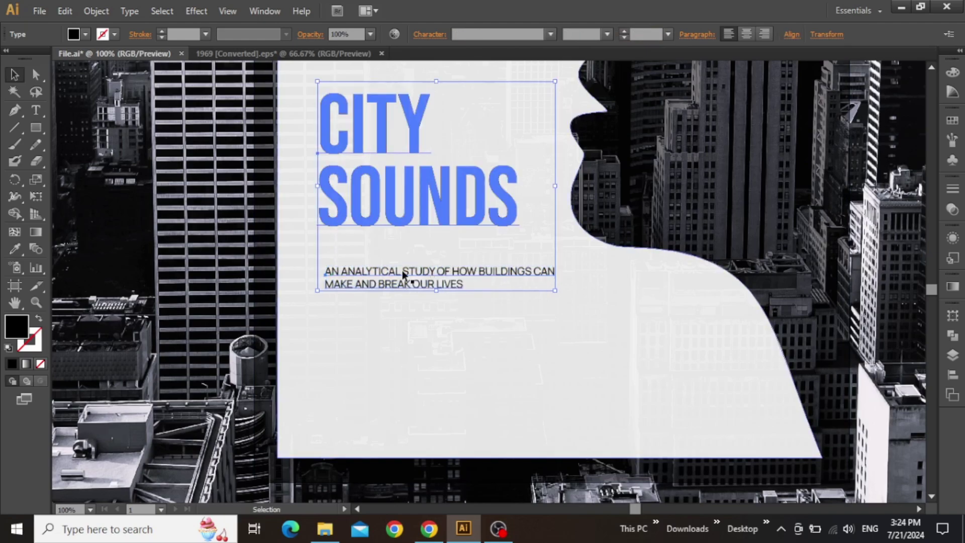
{"action": "left_click", "coordinate": [952, 375]}
{"action": "left_click", "coordinate": [788, 338]}
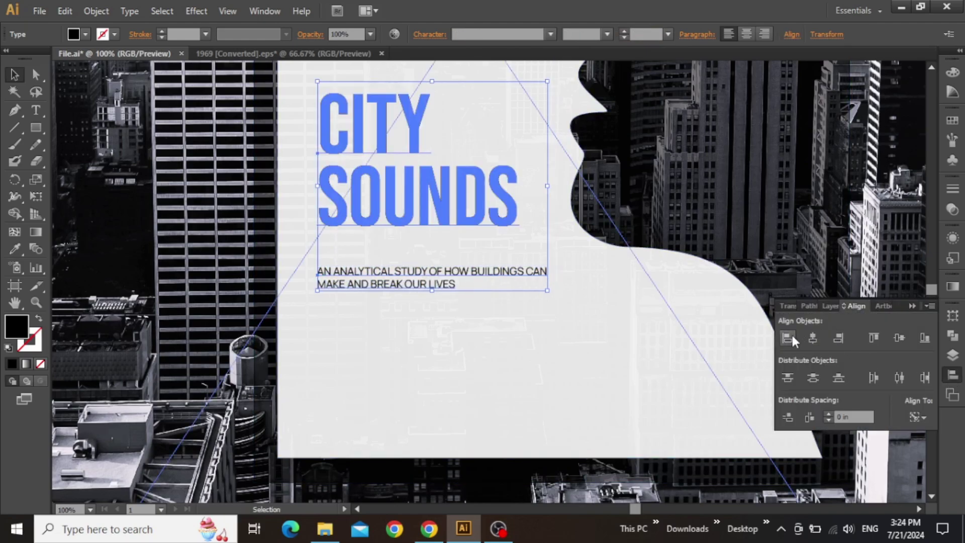
{"action": "left_click", "coordinate": [557, 338]}
Set the subtitle's font size to 16 pt
{"action": "left_click", "coordinate": [422, 275]}
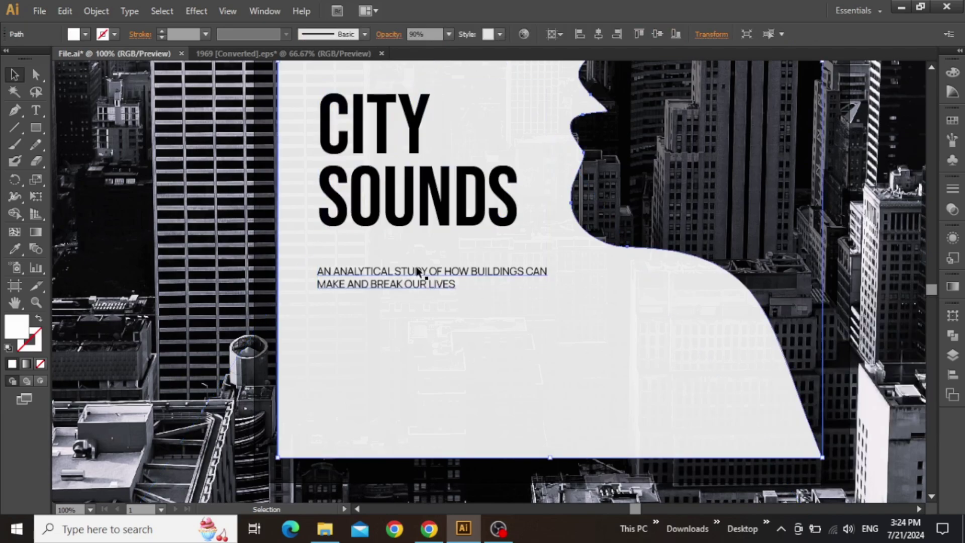
{"action": "left_click", "coordinate": [647, 34]}
{"action": "key", "text": "Up"}
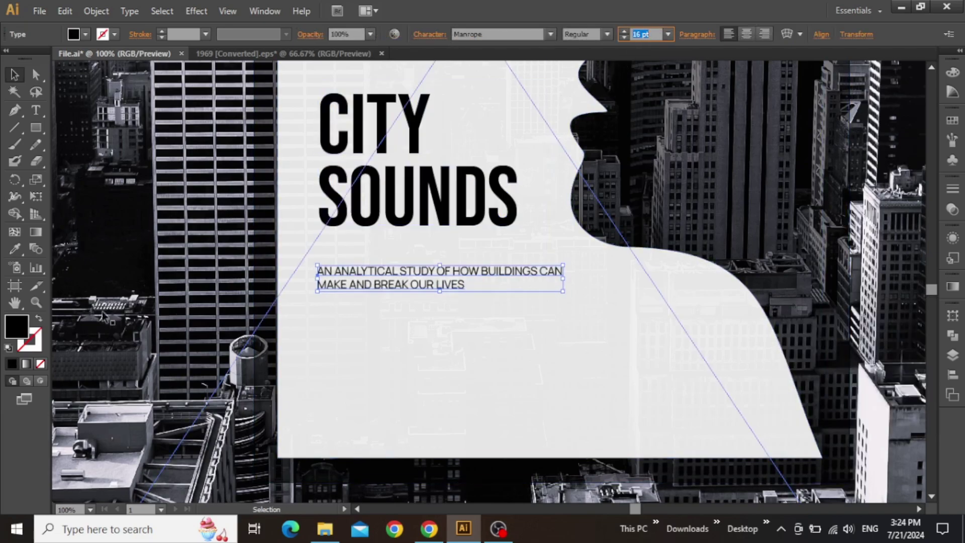
Change the subtitle's fill color to medium gray 686868
{"action": "double_click", "coordinate": [15, 325]}
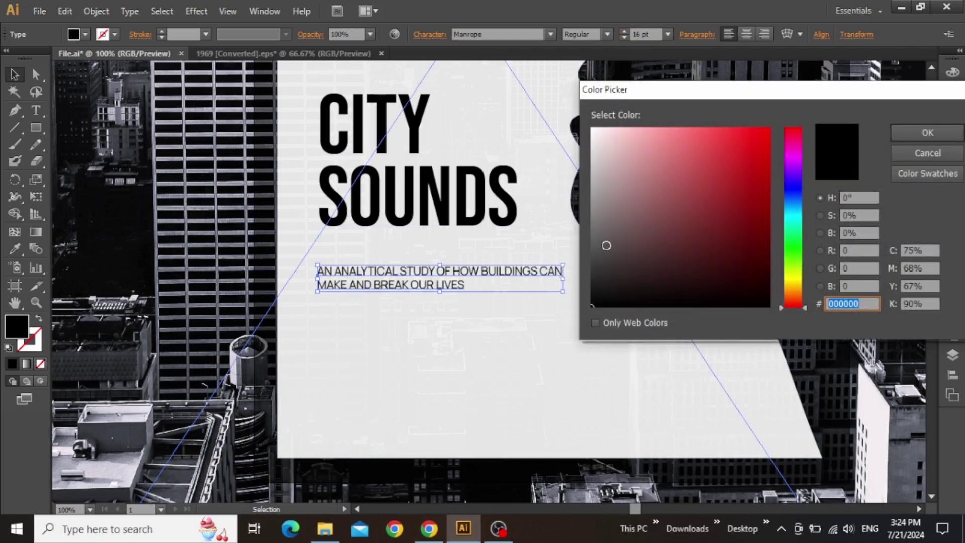
{"action": "left_click_drag", "start_coordinate": [606, 245], "coordinate": [591, 231]}
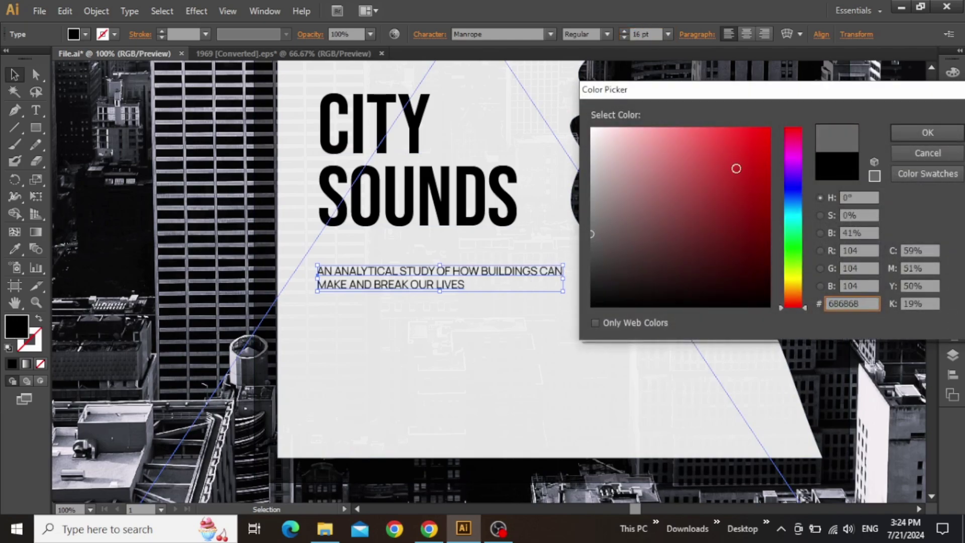
{"action": "left_click", "coordinate": [928, 132]}
{"action": "left_click", "coordinate": [527, 319]}
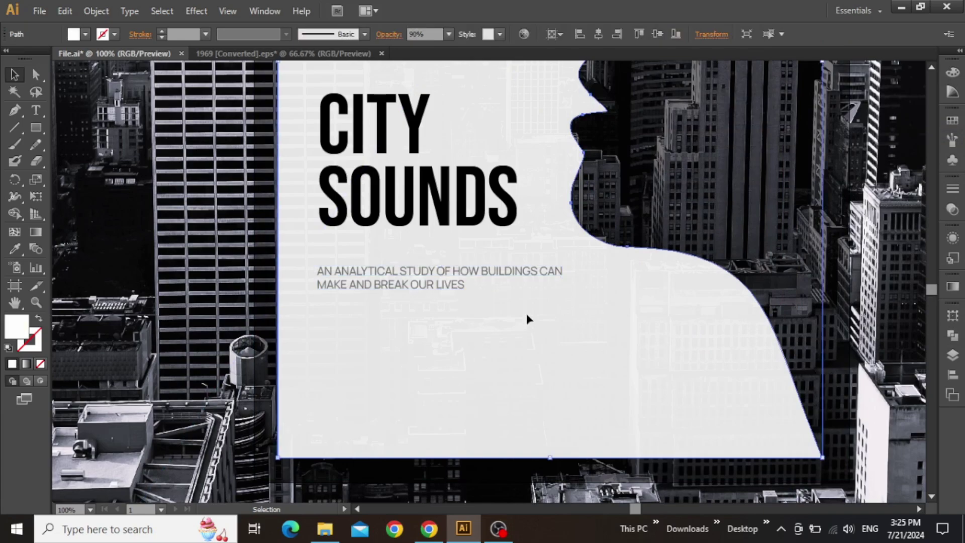
Nudge the CITY SOUNDS title and subtitle together slightly left, closer to the white panel's left edge
{"action": "scroll", "coordinate": [527, 217], "scroll_direction": "up", "scroll_amount": 2}
{"action": "left_click", "coordinate": [340, 241]}
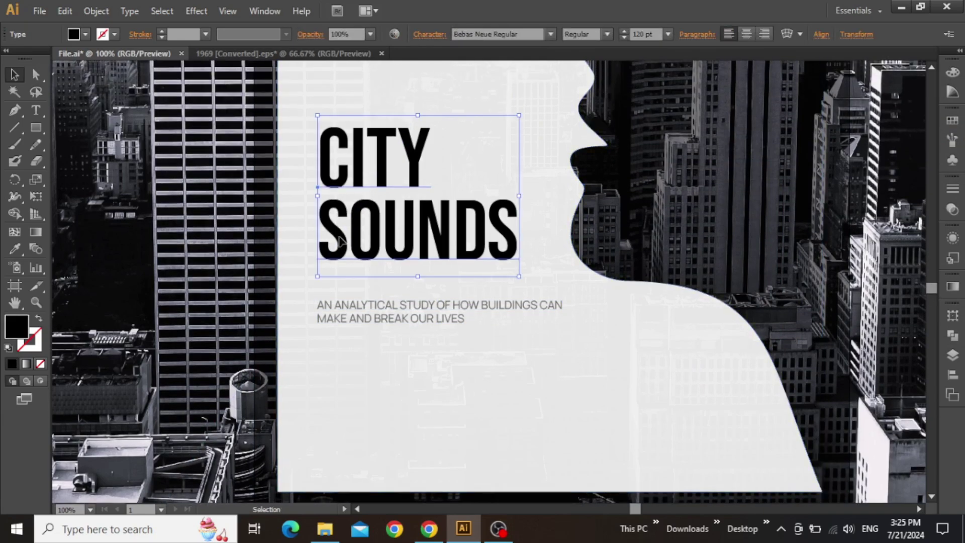
{"action": "left_click", "coordinate": [346, 307], "text": "shift"}
{"action": "key", "text": "Left"}
{"action": "key", "text": "Left"}
{"action": "key", "text": "Left"}
{"action": "key", "text": "Left"}
{"action": "key", "text": "Left"}
{"action": "key", "text": "Left"}
{"action": "key", "text": "Left"}
{"action": "key", "text": "Left"}
{"action": "key", "text": "Left"}
{"action": "key", "text": "Left"}
{"action": "key", "text": "Left"}
{"action": "key", "text": "Left"}
{"action": "key", "text": "Left"}
{"action": "key", "text": "Left"}
{"action": "key", "text": "Left"}
{"action": "key", "text": "Left"}
{"action": "key", "text": "Left"}
{"action": "key", "text": "Left"}
{"action": "key", "text": "Left"}
{"action": "key", "text": "Left"}
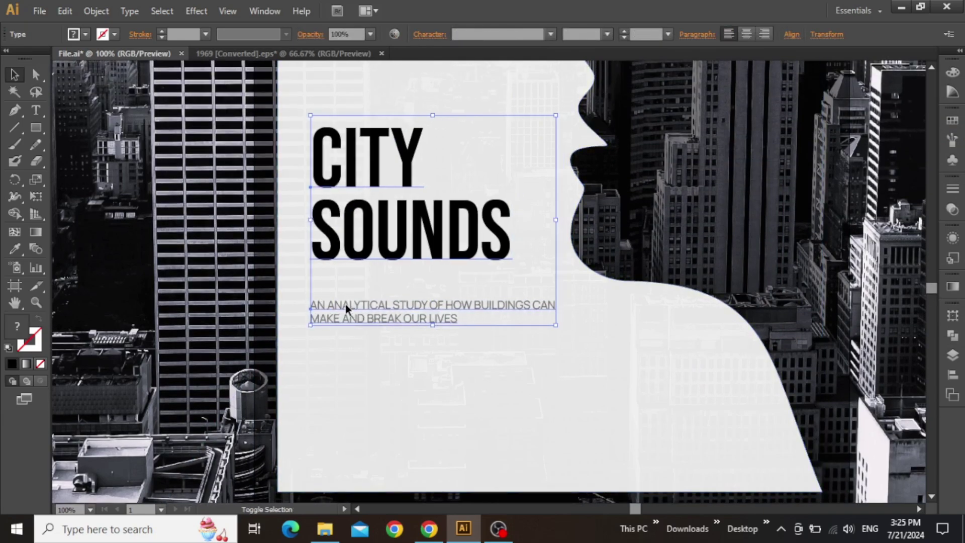
{"action": "left_click", "coordinate": [369, 362]}
Increase the CITY SOUNDS title's font size to 129 pt
{"action": "left_click", "coordinate": [369, 247]}
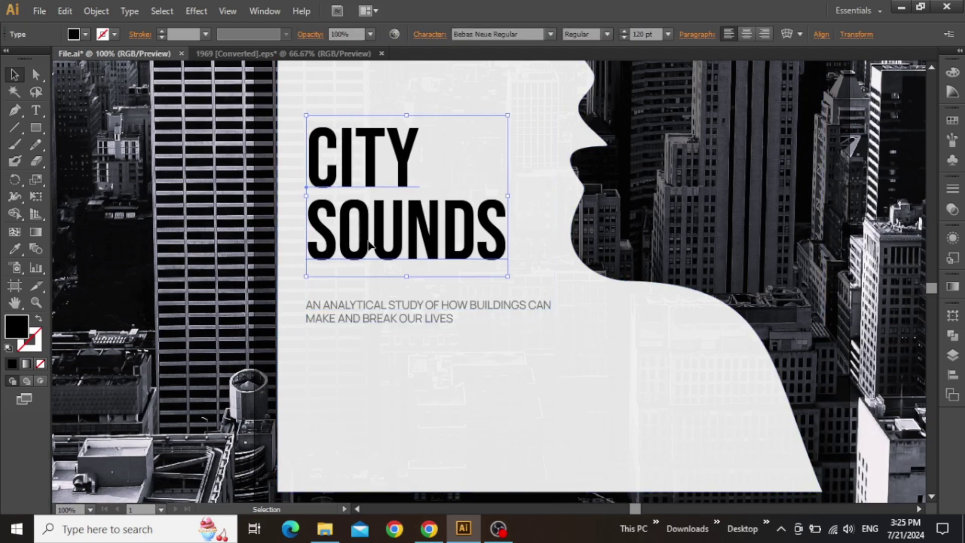
{"action": "left_click", "coordinate": [643, 35]}
{"action": "key", "text": "shift+Up"}
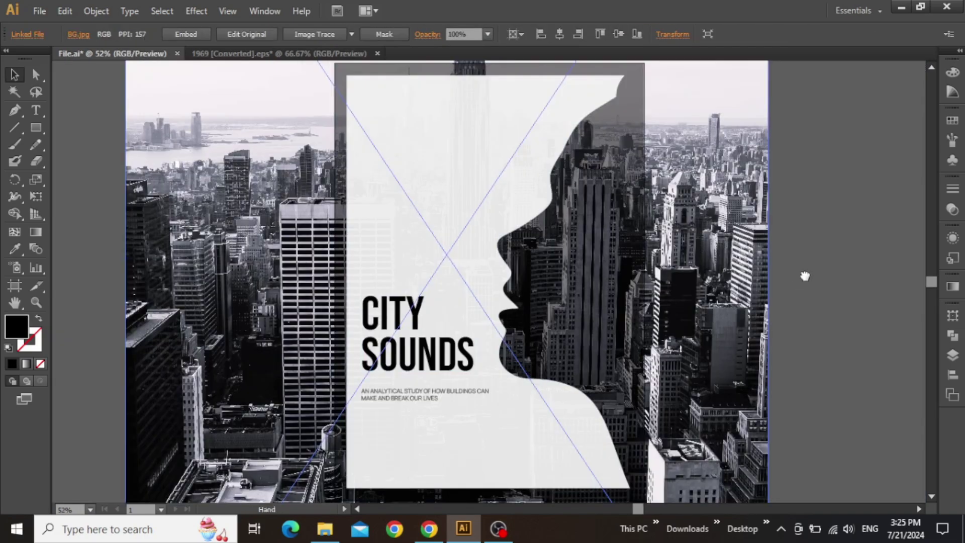
Nudge the subtitle slightly up so it sits closer beneath the CITY SOUNDS title
{"action": "left_click_drag", "start_coordinate": [804, 276], "coordinate": [825, 207]}
{"action": "left_click", "coordinate": [461, 322]}
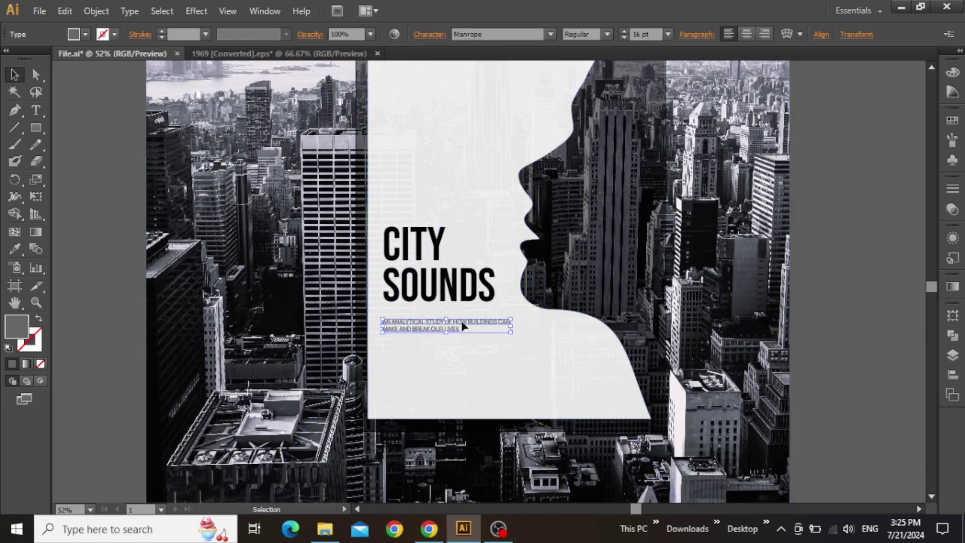
{"action": "key", "text": "Up"}
{"action": "key", "text": "Up"}
{"action": "key", "text": "Up"}
{"action": "key", "text": "shift+Up"}
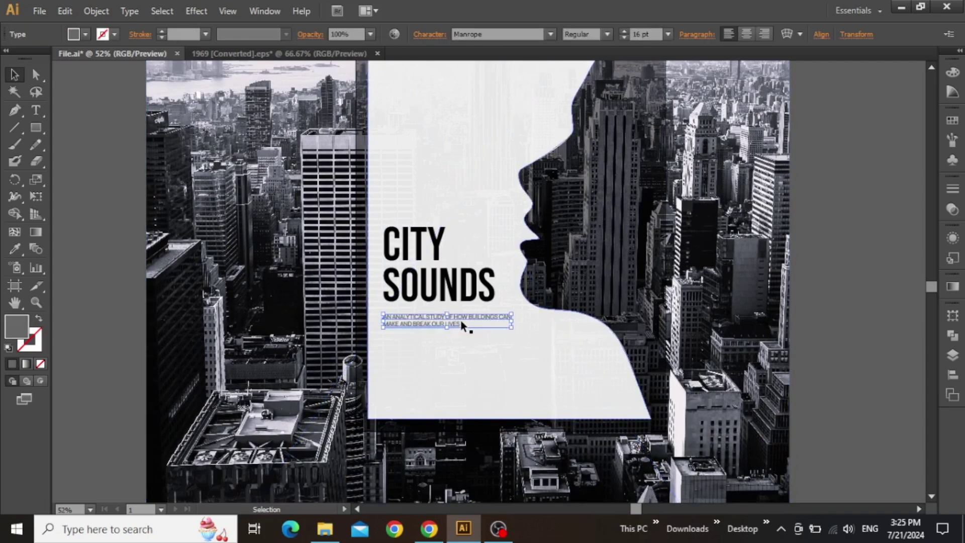
{"action": "key", "text": "ctrl+plus"}
{"action": "left_click", "coordinate": [436, 307]}
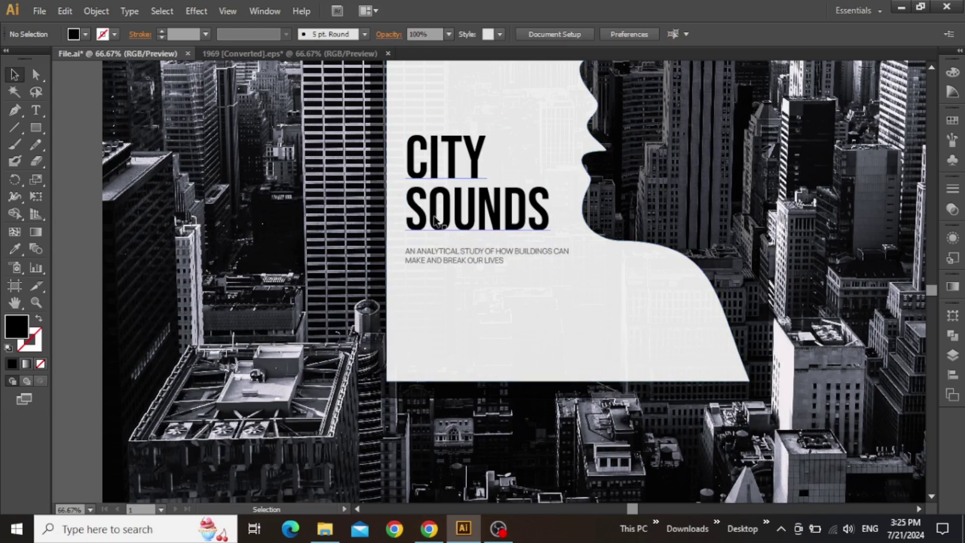
Duplicate the title straight down below the subtitle and replace the copy's text with "MAK VISUALS"
{"action": "left_click", "coordinate": [435, 221]}
{"action": "left_click_drag", "start_coordinate": [435, 219], "coordinate": [449, 340]}
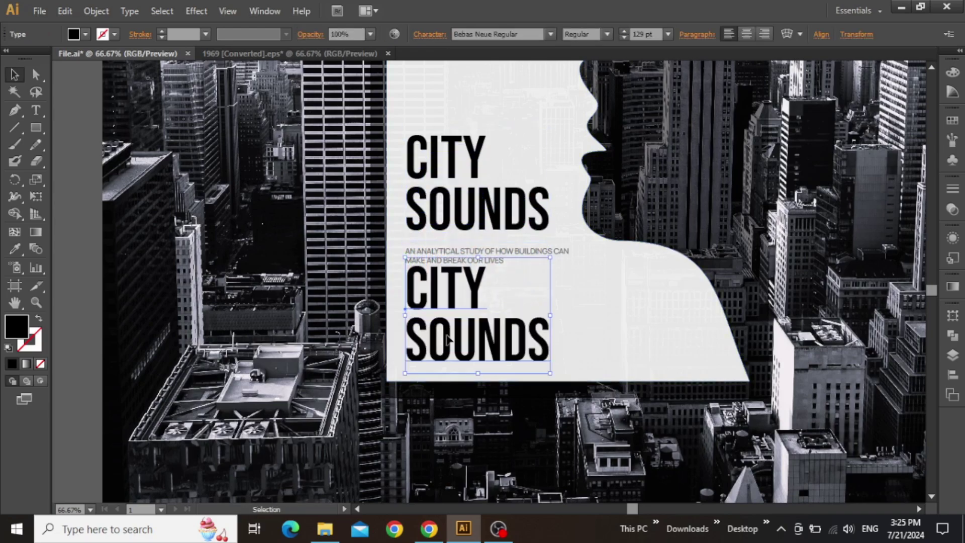
{"action": "double_click", "coordinate": [448, 341]}
{"action": "key", "text": "ctrl+a"}
{"action": "type", "text": "MAK VISUALS"}
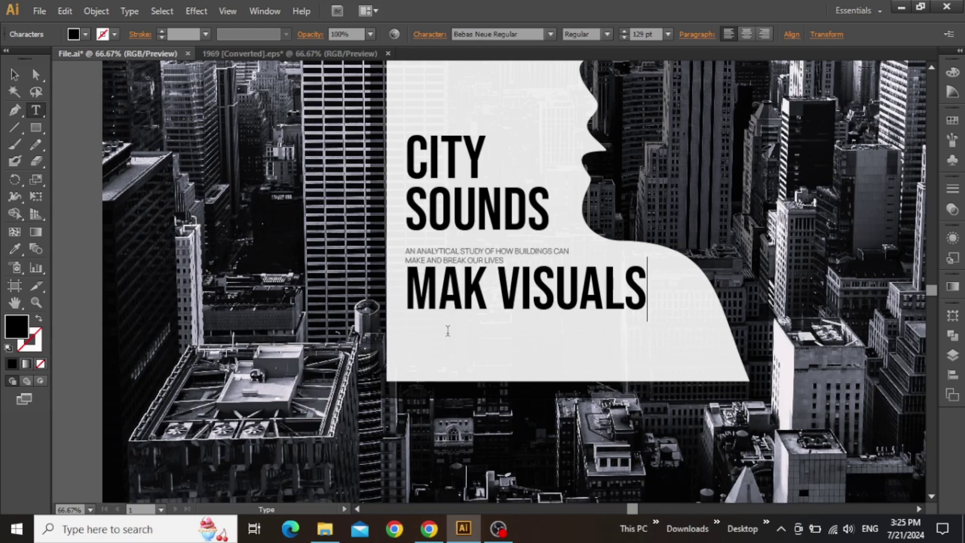
{"action": "key", "text": "Escape"}
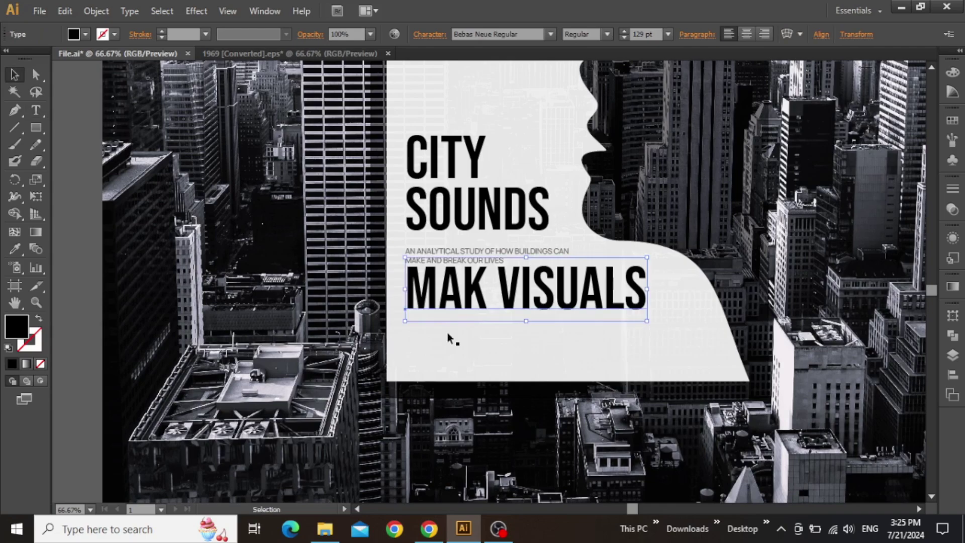
Set the MAK VISUALS text size to 40 pt and add two more lines with contributor names beneath it
{"action": "left_click", "coordinate": [646, 34]}
{"action": "type", "text": "110"}
{"action": "key", "text": "Return"}
{"action": "type", "text": "50"}
{"action": "key", "text": "Return"}
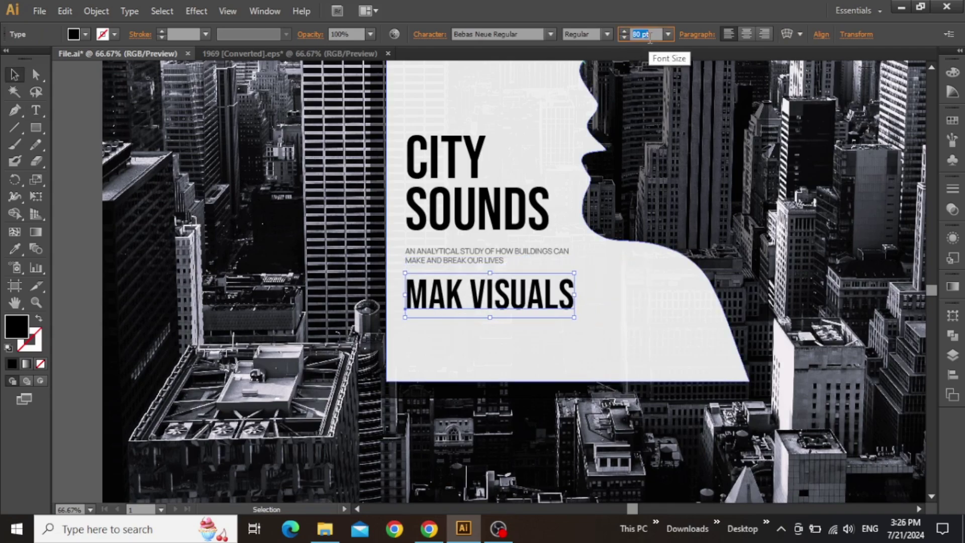
{"action": "type", "text": "40"}
{"action": "key", "text": "Return"}
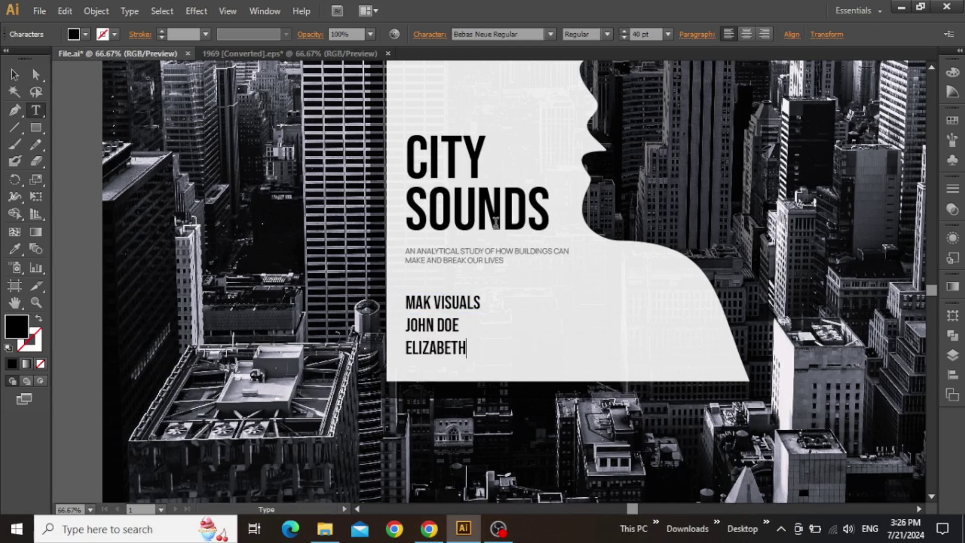
{"action": "key", "text": "Escape"}
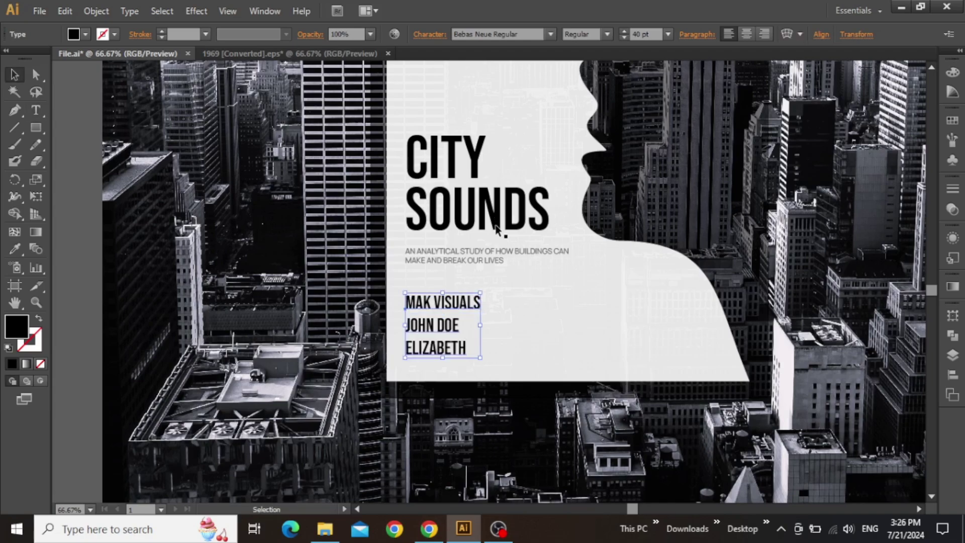
Reduce the three-line names block to a font size of 34 pt
{"action": "left_click", "coordinate": [652, 33]}
{"action": "key", "text": "Down"}
{"action": "key", "text": "Down"}
{"action": "key", "text": "Down"}
{"action": "key", "text": "Down"}
{"action": "key", "text": "Down"}
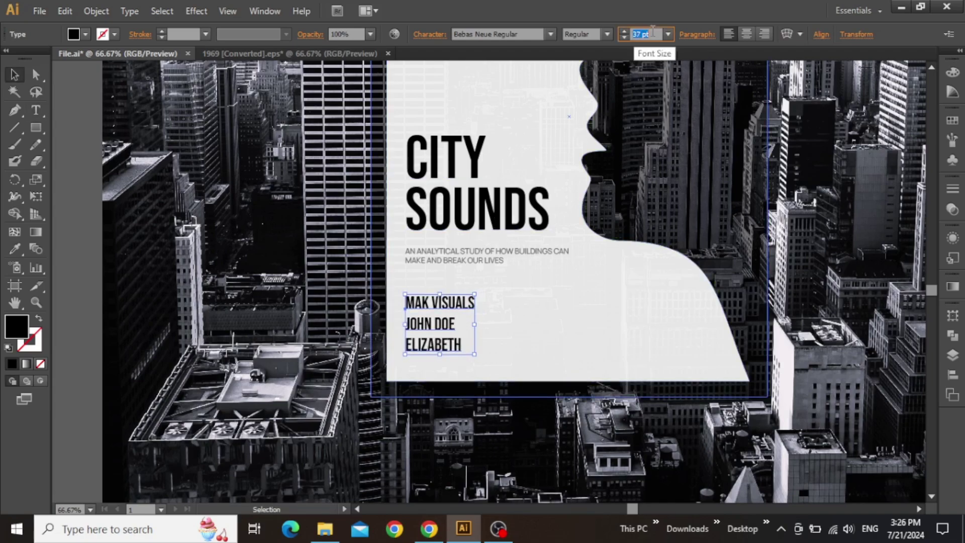
{"action": "key", "text": "Down"}
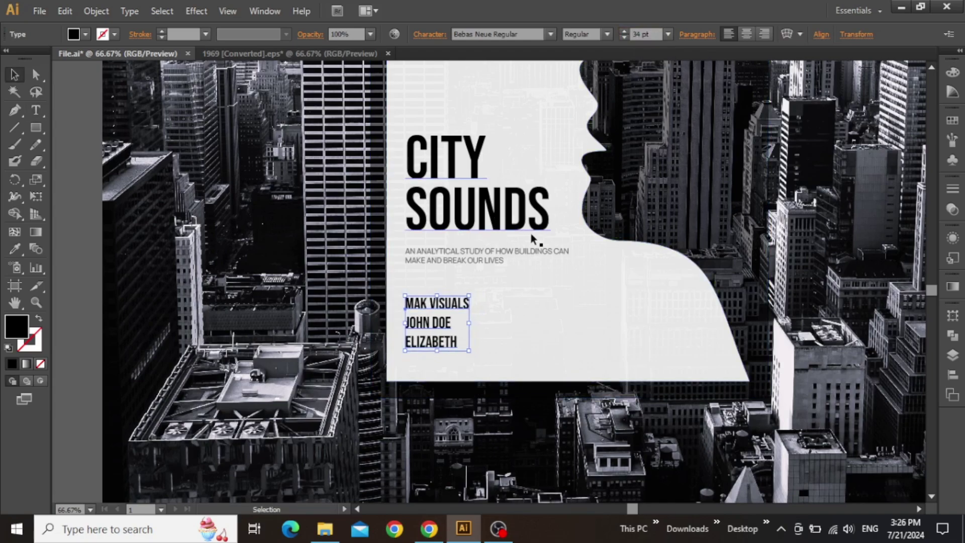
Move the names block up so it sits closer beneath the subtitle, keeping the shared left edge
{"action": "scroll", "coordinate": [438, 307], "scroll_direction": "up", "scroll_amount": 2}
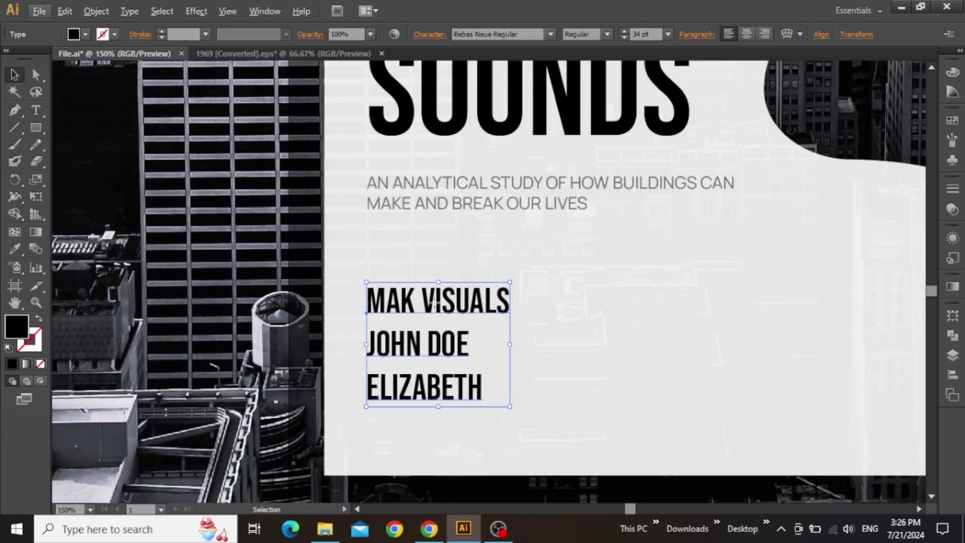
{"action": "left_click_drag", "start_coordinate": [436, 301], "coordinate": [442, 255]}
{"action": "scroll", "coordinate": [461, 288], "scroll_direction": "down", "scroll_amount": 1}
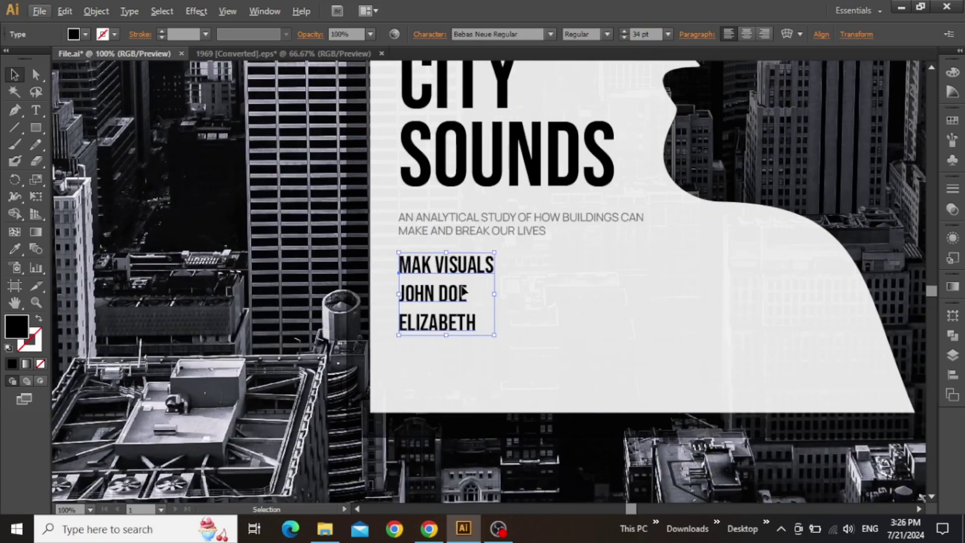
{"action": "left_click_drag", "start_coordinate": [590, 265], "coordinate": [536, 272]}
{"action": "left_click", "coordinate": [450, 250]}
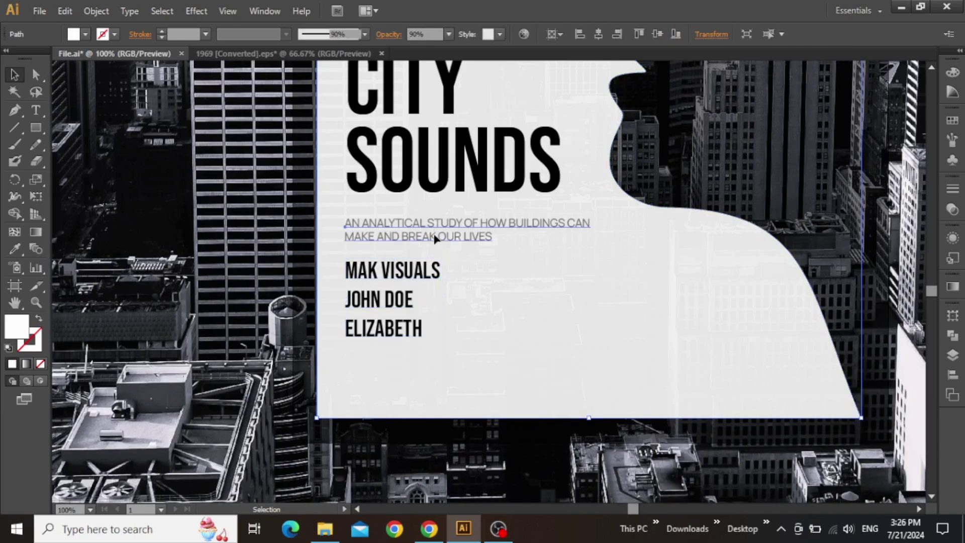
Duplicate the subtitle straight down below the names block and replace the copy's text with the one-line street address
{"action": "left_click_drag", "start_coordinate": [431, 237], "coordinate": [435, 373]}
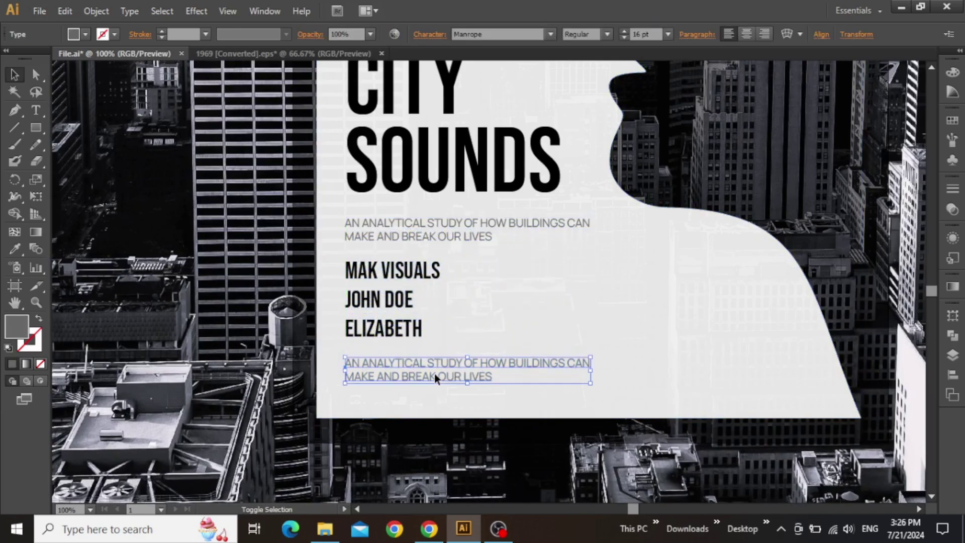
{"action": "double_click", "coordinate": [439, 374]}
{"action": "key", "text": "ctrl+a"}
{"action": "key", "text": "ctrl+v"}
{"action": "key", "text": "Escape"}
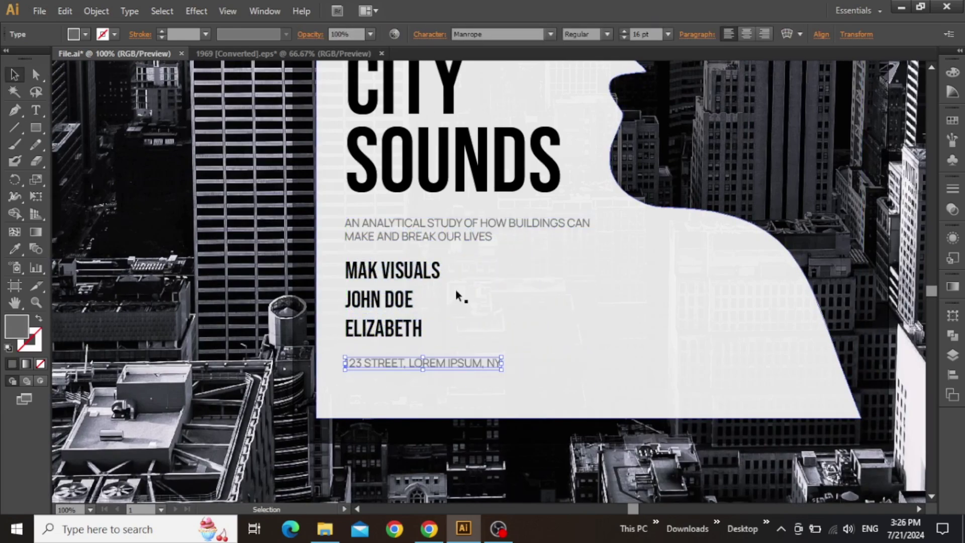
Darken the gray fill of the subtitle and the address line together
{"action": "left_click", "coordinate": [445, 222], "text": "shift"}
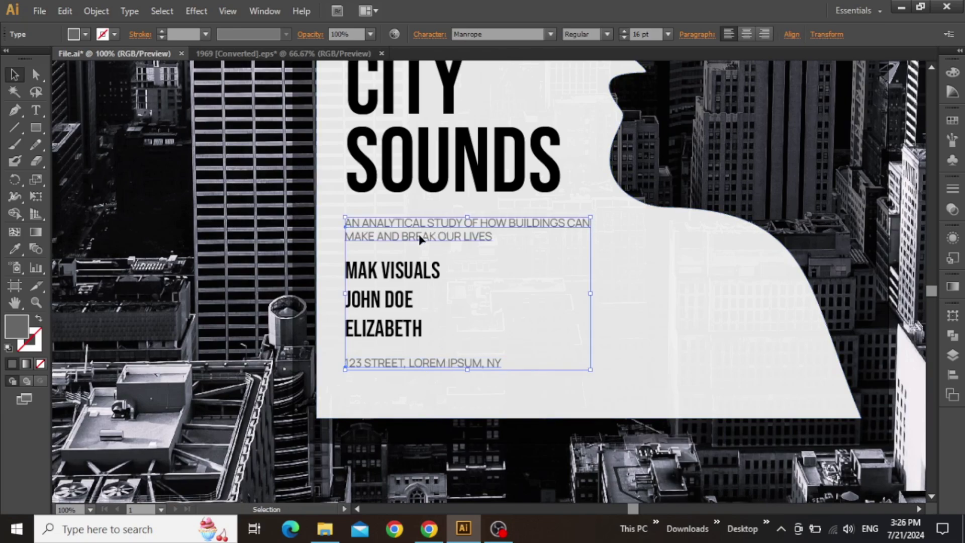
{"action": "double_click", "coordinate": [19, 331]}
{"action": "left_click_drag", "start_coordinate": [593, 233], "coordinate": [596, 246]}
{"action": "left_click", "coordinate": [896, 134]}
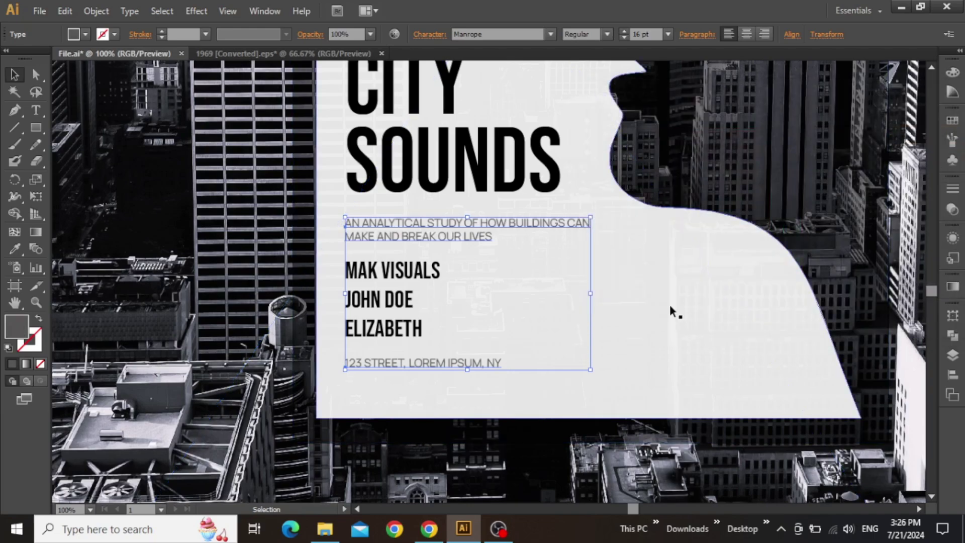
{"action": "left_click", "coordinate": [656, 296]}
Select the title, subtitle, names block and address line and shift them together slightly down within the white panel
{"action": "key", "text": "ctrl+minus"}
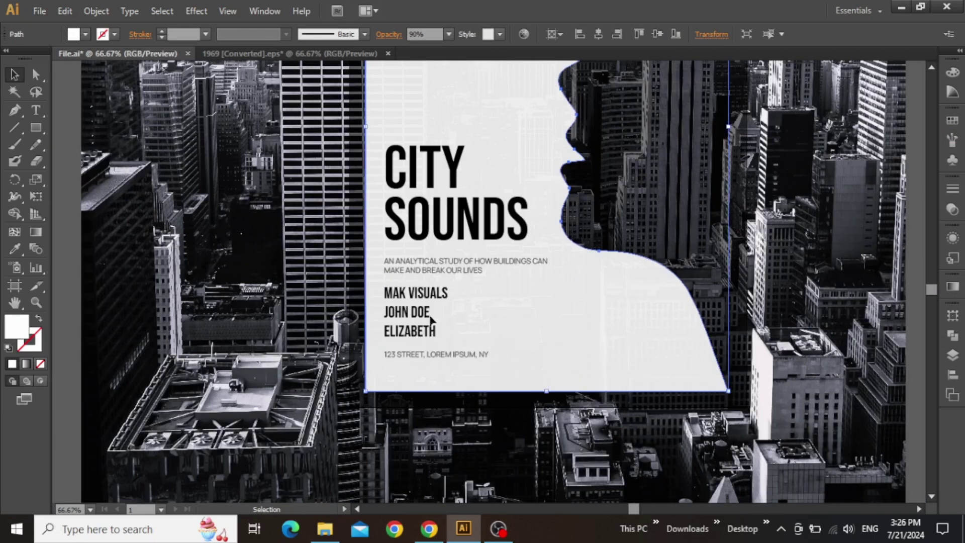
{"action": "left_click", "coordinate": [428, 240]}
{"action": "left_click", "coordinate": [423, 261], "text": "shift"}
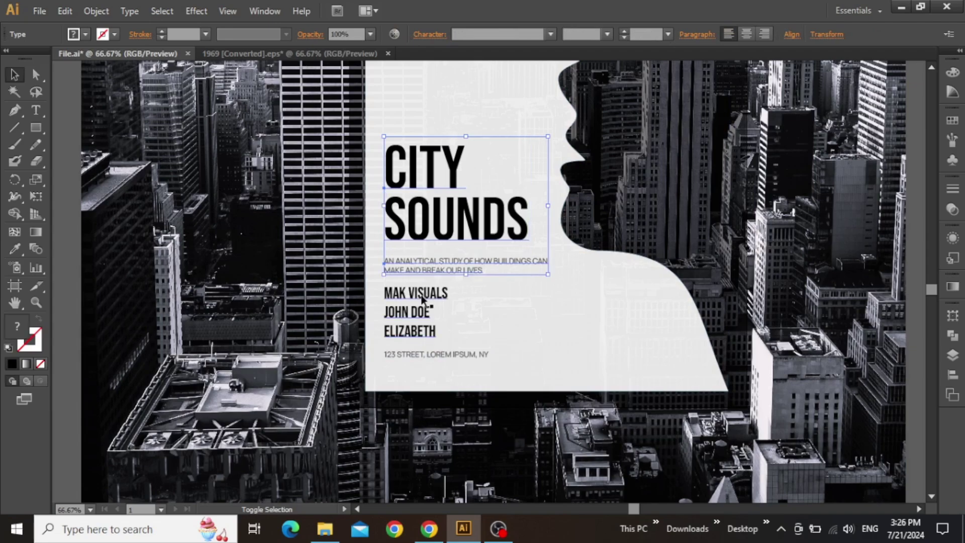
{"action": "left_click", "coordinate": [414, 302], "text": "shift"}
{"action": "left_click", "coordinate": [423, 348], "text": "shift"}
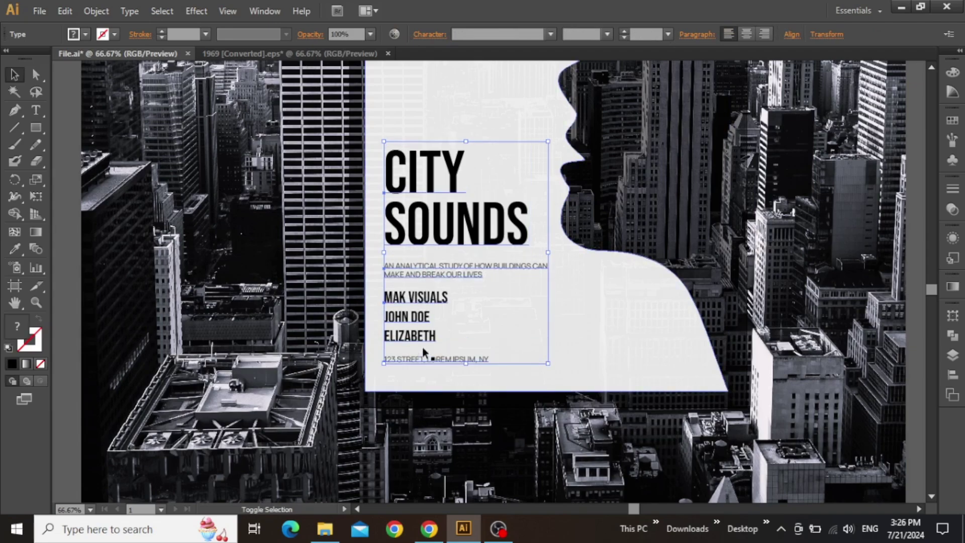
Nudge the selected title, subtitle, names and address texts further down within the white panel
{"action": "key", "text": "shift+Down"}
{"action": "key", "text": "shift+Down"}
{"action": "scroll", "coordinate": [422, 346], "scroll_direction": "down", "scroll_amount": 1}
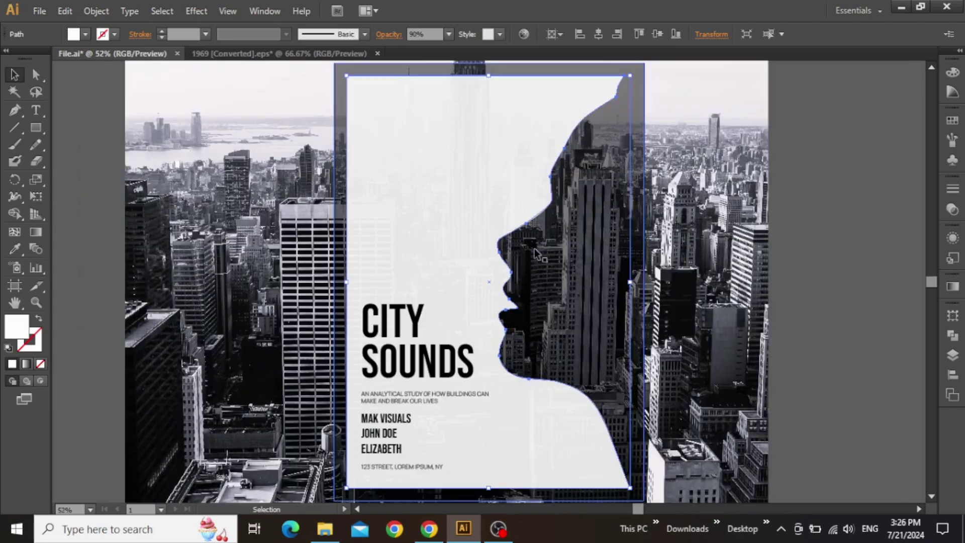
{"action": "left_click", "coordinate": [414, 284]}
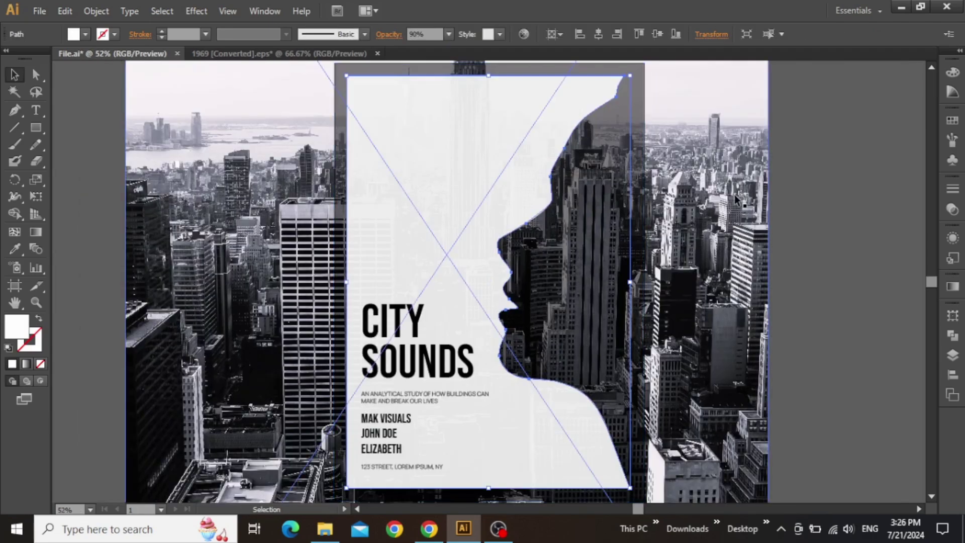
Duplicate the names block to the upper part of the white panel and replace the copy's text with REFLECTION MEDIA PRESENTS on two lines
{"action": "left_click", "coordinate": [388, 425]}
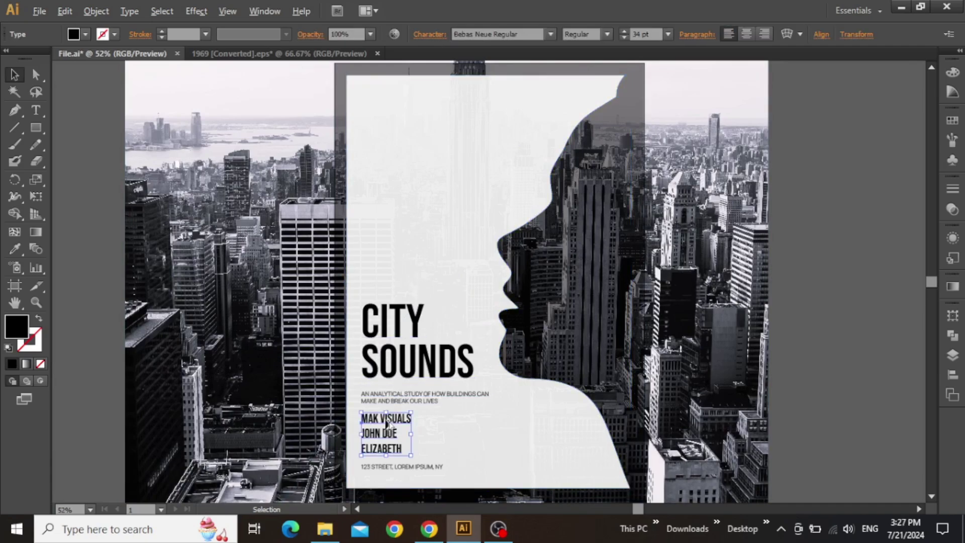
{"action": "left_click_drag", "start_coordinate": [387, 425], "coordinate": [403, 263]}
{"action": "scroll", "coordinate": [393, 93], "scroll_direction": "up", "scroll_amount": 3}
{"action": "double_click", "coordinate": [367, 279]}
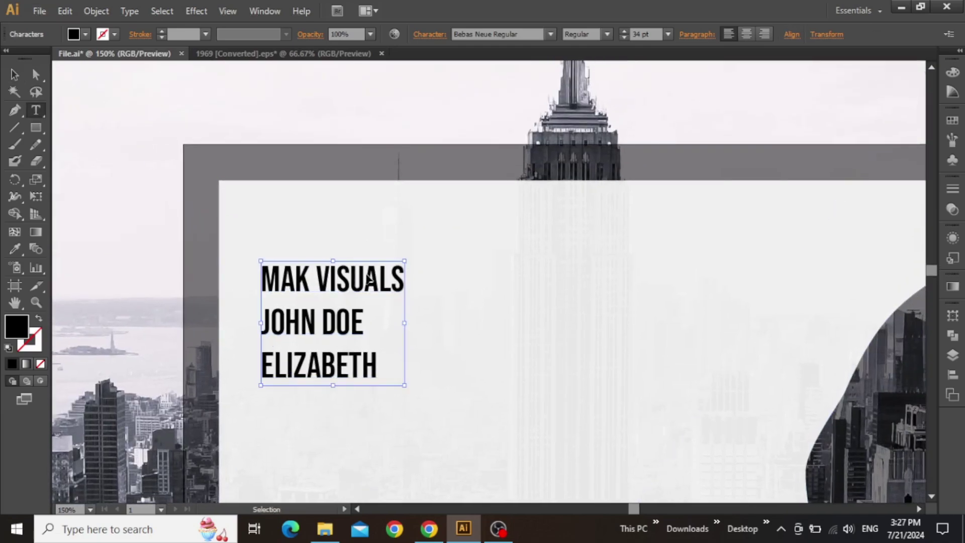
{"action": "left_click", "coordinate": [368, 278]}
{"action": "key", "text": "ctrl+a"}
{"action": "type", "text": "REFLECTION MEDIA PRESENTS"}
{"action": "key", "text": "Escape"}
{"action": "key", "text": "ctrl+minus"}
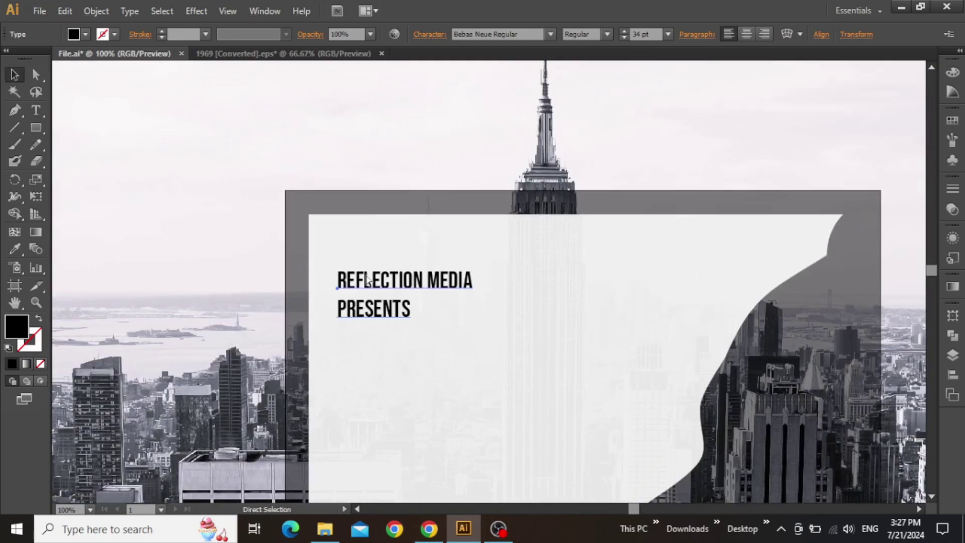
Move the REFLECTION MEDIA PRESENTS text closer to the panel's upper left corner and set its font size to 26 pt
{"action": "left_click", "coordinate": [367, 280]}
{"action": "left_click_drag", "start_coordinate": [397, 277], "coordinate": [392, 251]}
{"action": "double_click", "coordinate": [639, 35]}
{"action": "type", "text": "30"}
{"action": "key", "text": "Return"}
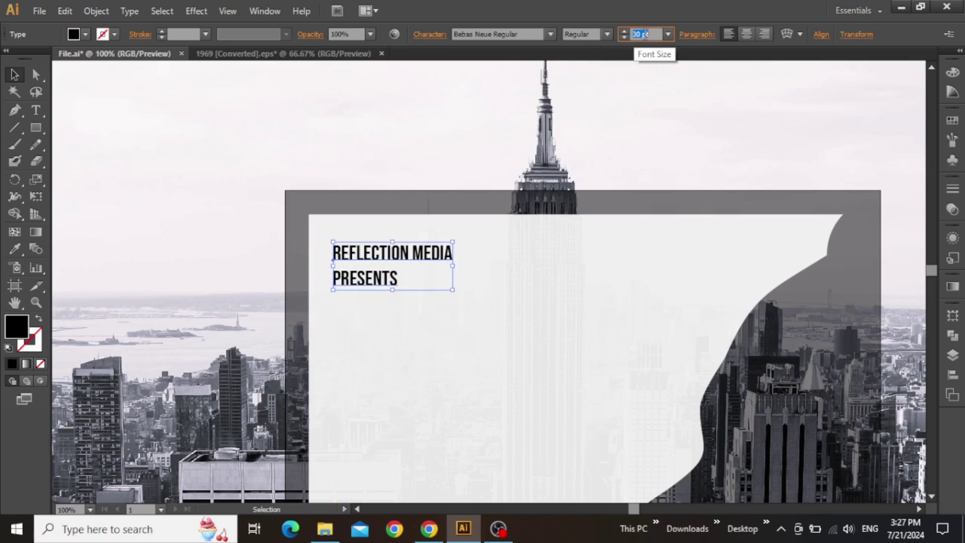
{"action": "key", "text": "Down"}
{"action": "key", "text": "Down"}
{"action": "key", "text": "Down"}
{"action": "key", "text": "Down"}
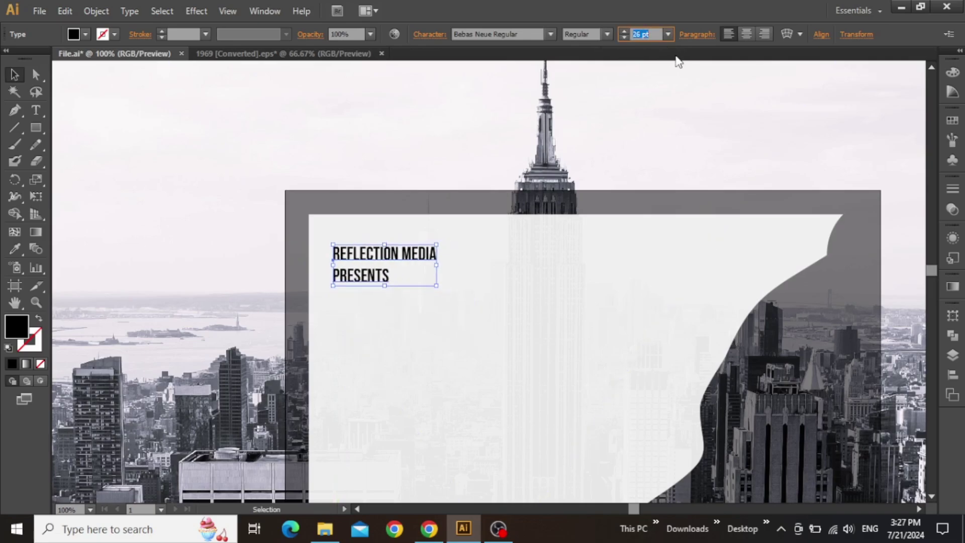
{"action": "key", "text": "Return"}
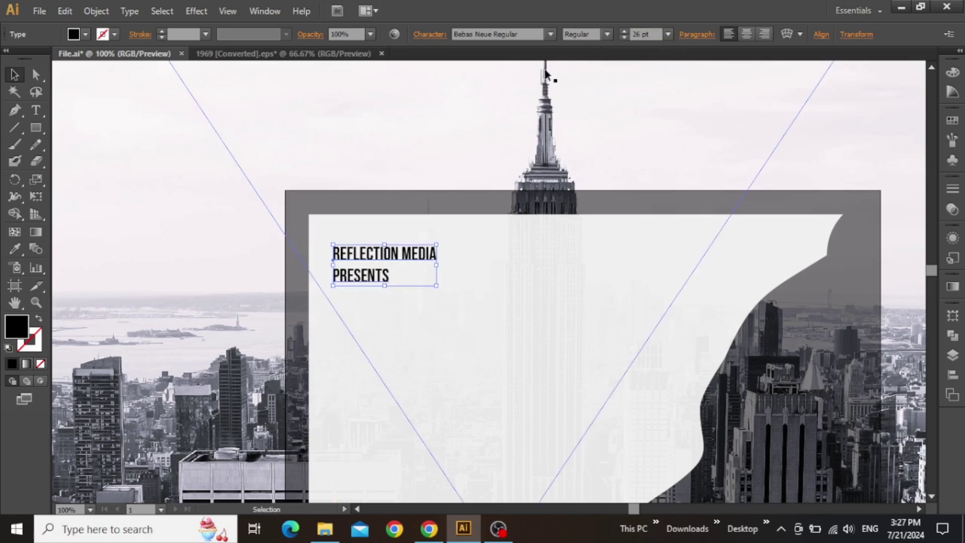
Set the tracking of the REFLECTION MEDIA PRESENTS text to 180
{"action": "left_click", "coordinate": [420, 35]}
{"action": "double_click", "coordinate": [412, 117]}
{"action": "type", "text": "30"}
{"action": "key", "text": "Return"}
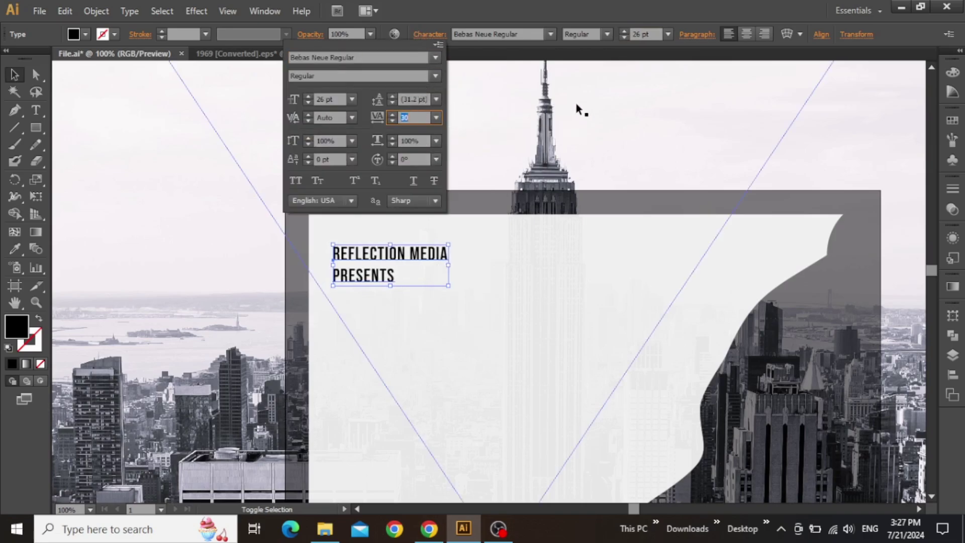
{"action": "type", "text": "160"}
{"action": "key", "text": "Return"}
{"action": "key", "text": "Up"}
{"action": "key", "text": "Up"}
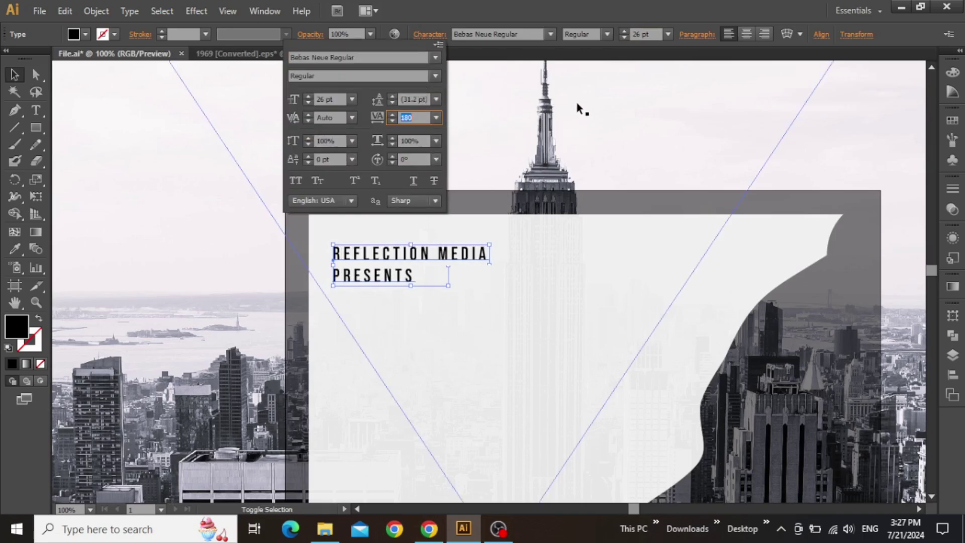
{"action": "left_click", "coordinate": [576, 103]}
{"action": "left_click", "coordinate": [542, 254]}
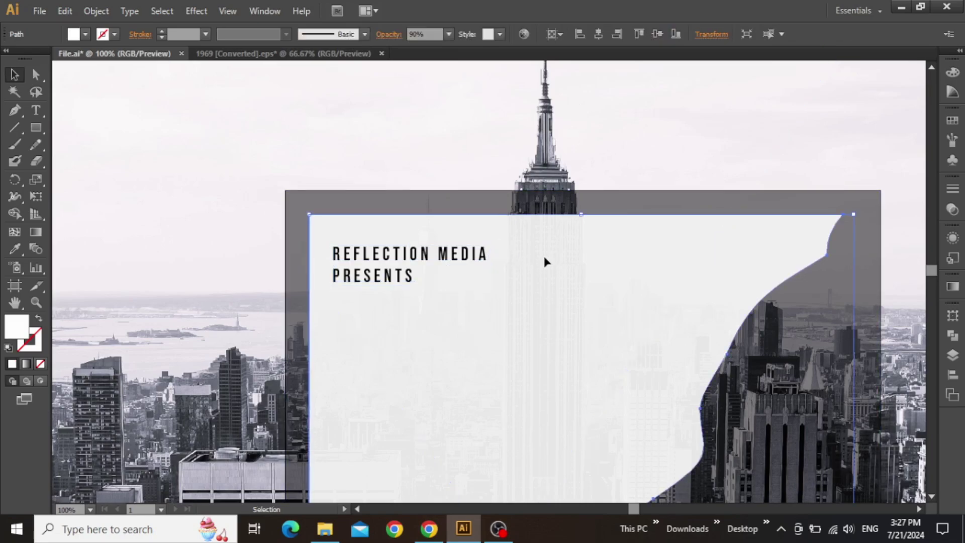
Draw a square beneath the REFLECTION MEDIA PRESENTS text, aligned with the text's left edge
{"action": "scroll", "coordinate": [544, 255], "scroll_direction": "down", "scroll_amount": 4}
{"action": "scroll", "coordinate": [543, 256], "scroll_direction": "left", "scroll_amount": 2}
{"action": "scroll", "coordinate": [447, 204], "scroll_direction": "up", "scroll_amount": 1}
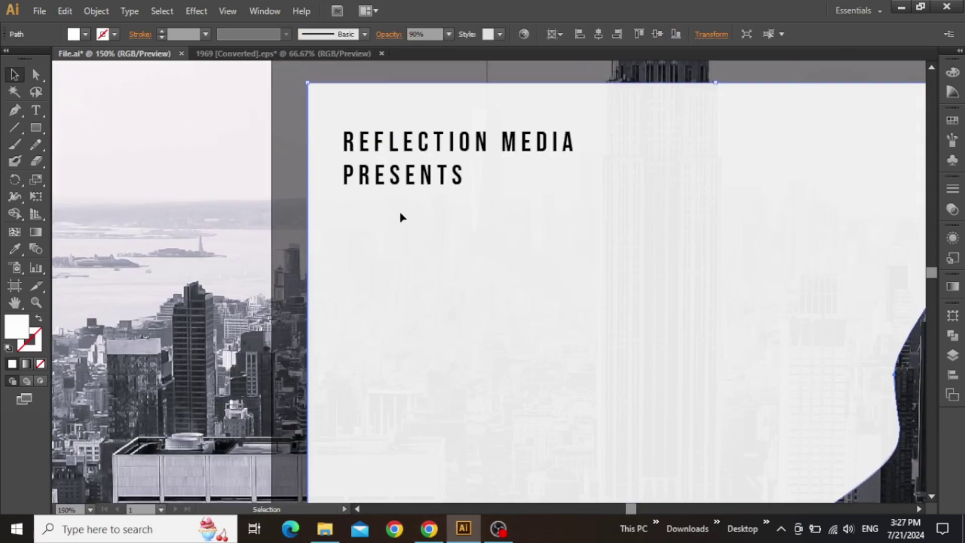
{"action": "left_click", "coordinate": [36, 128]}
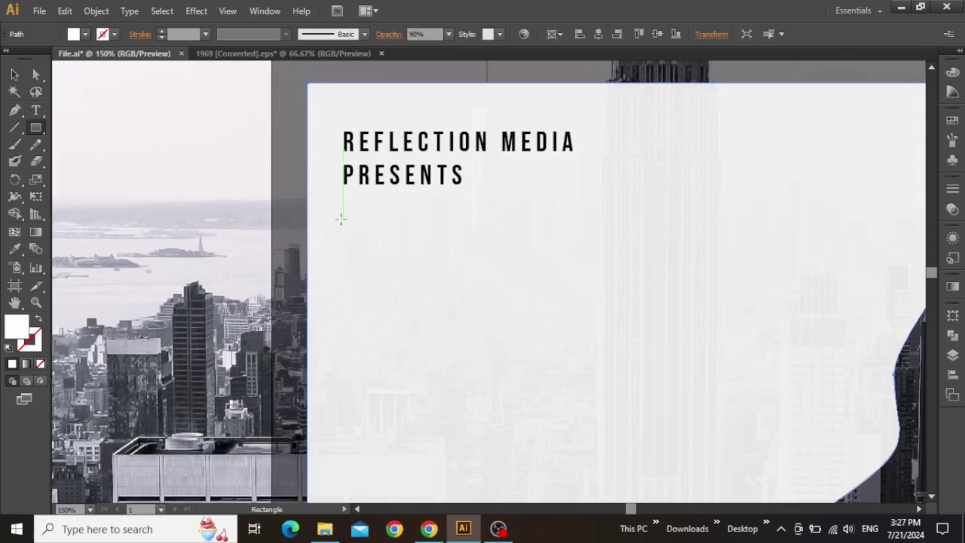
{"action": "left_click_drag", "start_coordinate": [343, 216], "coordinate": [487, 307]}
{"action": "key", "text": "v"}
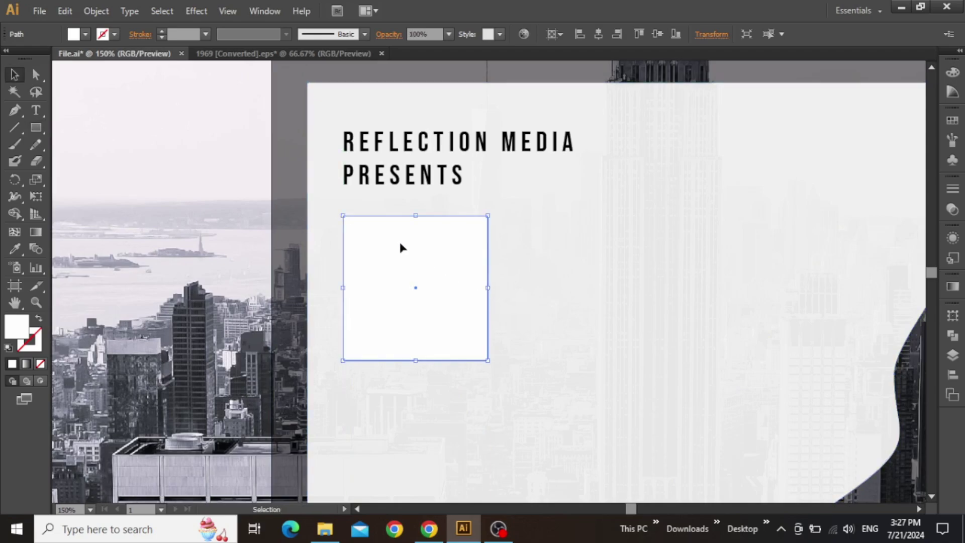
Swap the square's fill and stroke so it has no fill, and make its outline black
{"action": "left_click", "coordinate": [39, 320]}
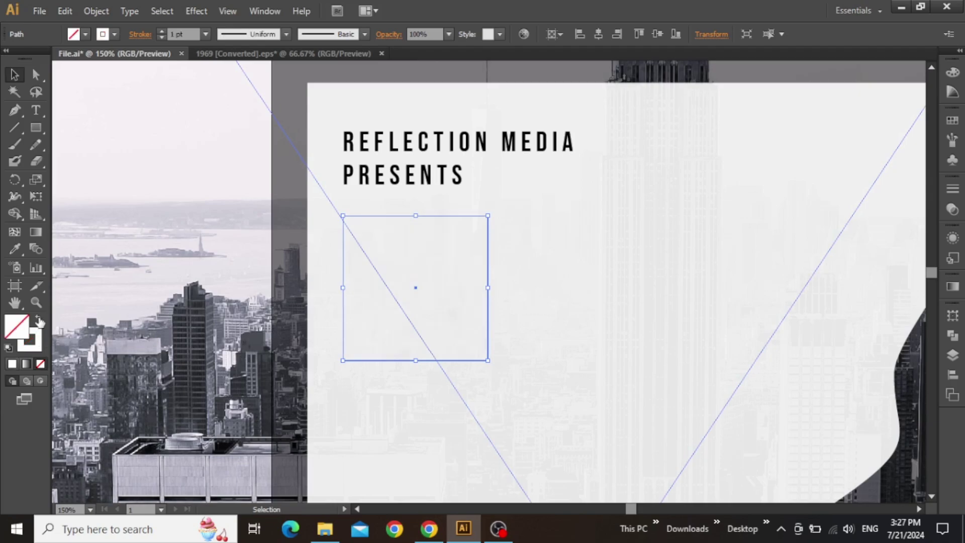
{"action": "left_click", "coordinate": [40, 337]}
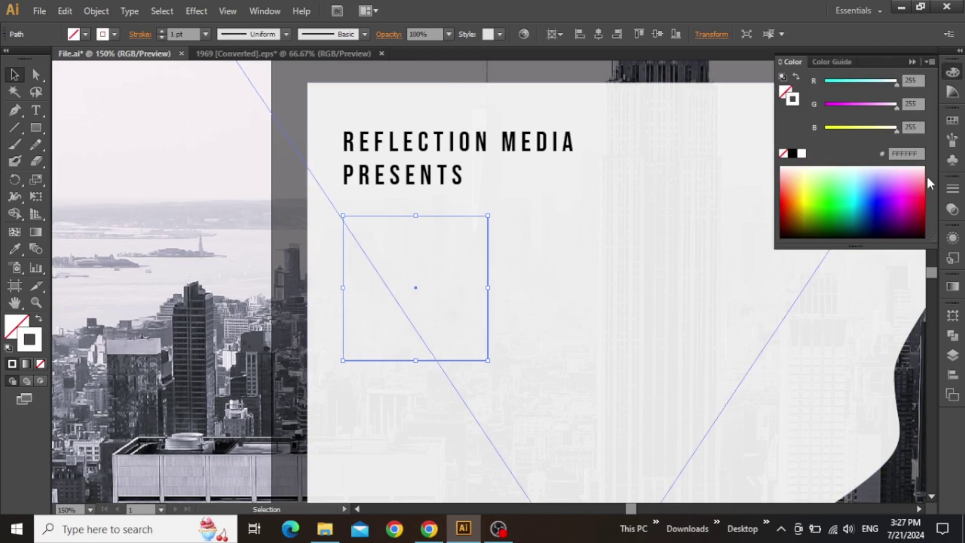
{"action": "left_click", "coordinate": [793, 153]}
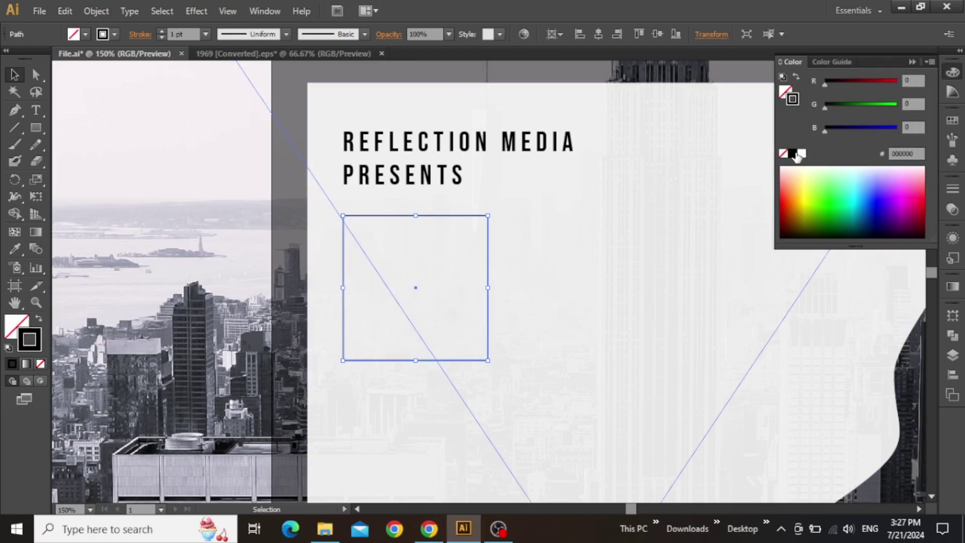
{"action": "left_click", "coordinate": [911, 62]}
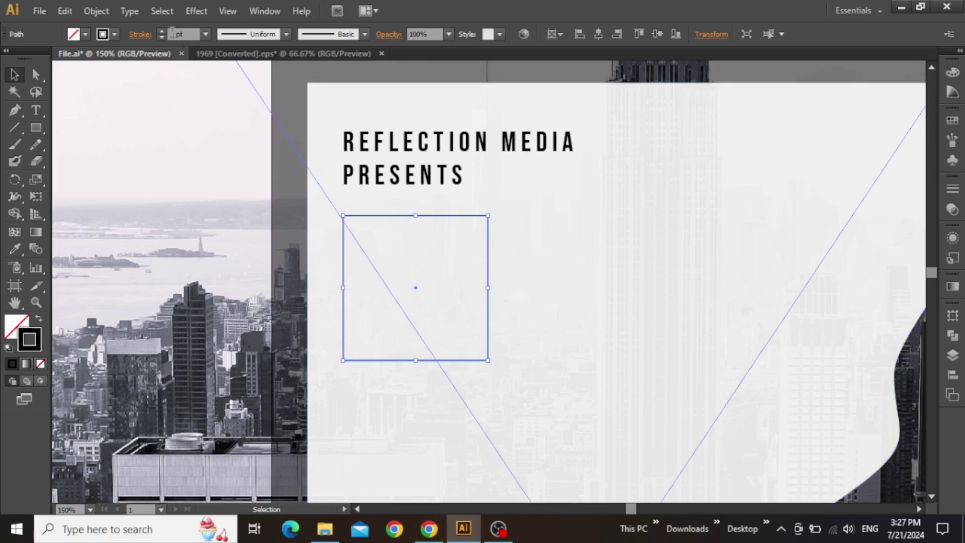
{"action": "left_click", "coordinate": [588, 270]}
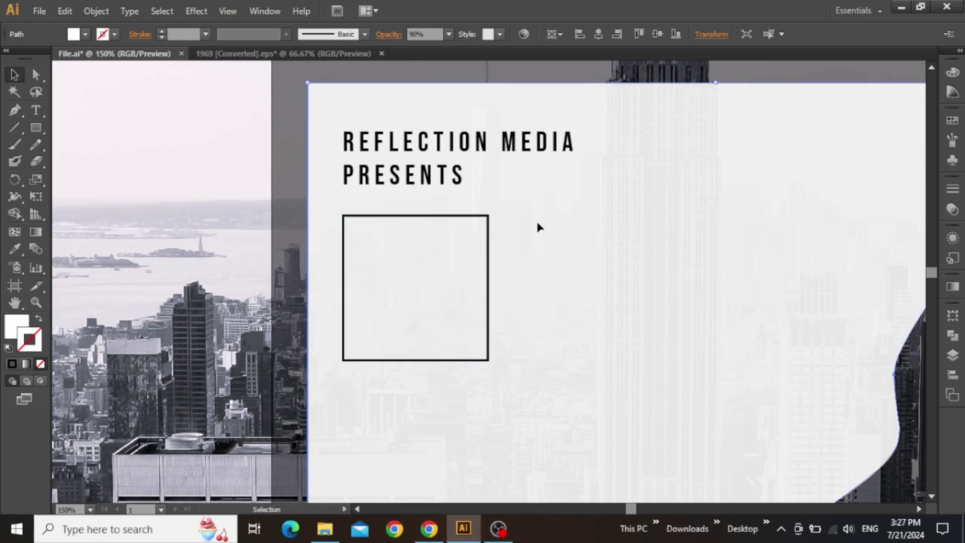
Duplicate the REFLECTION MEDIA PRESENTS text into the square, center its paragraph alignment and replace the copy's text with OCTOBER
{"action": "left_click_drag", "start_coordinate": [537, 227], "coordinate": [513, 216]}
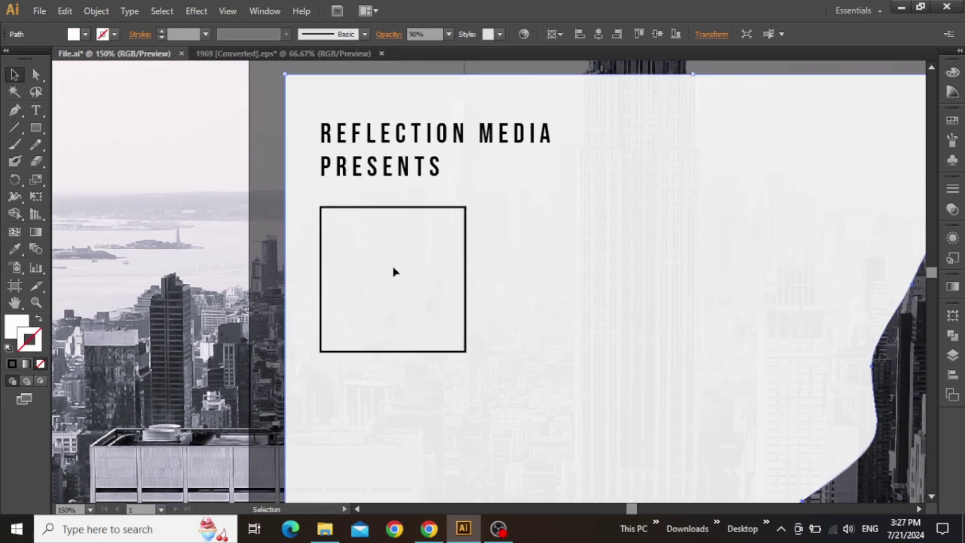
{"action": "left_click", "coordinate": [392, 177]}
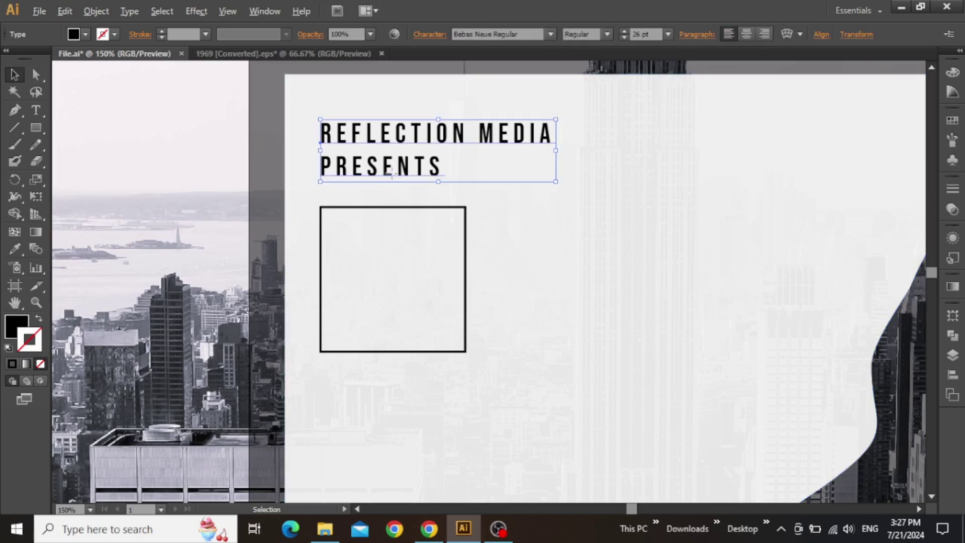
{"action": "left_click_drag", "start_coordinate": [392, 175], "coordinate": [400, 294]}
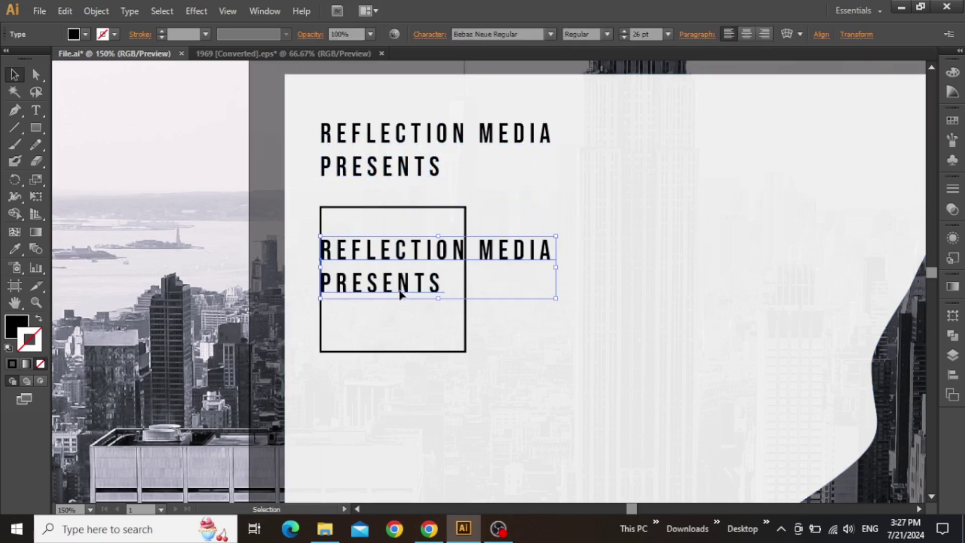
{"action": "left_click", "coordinate": [746, 42]}
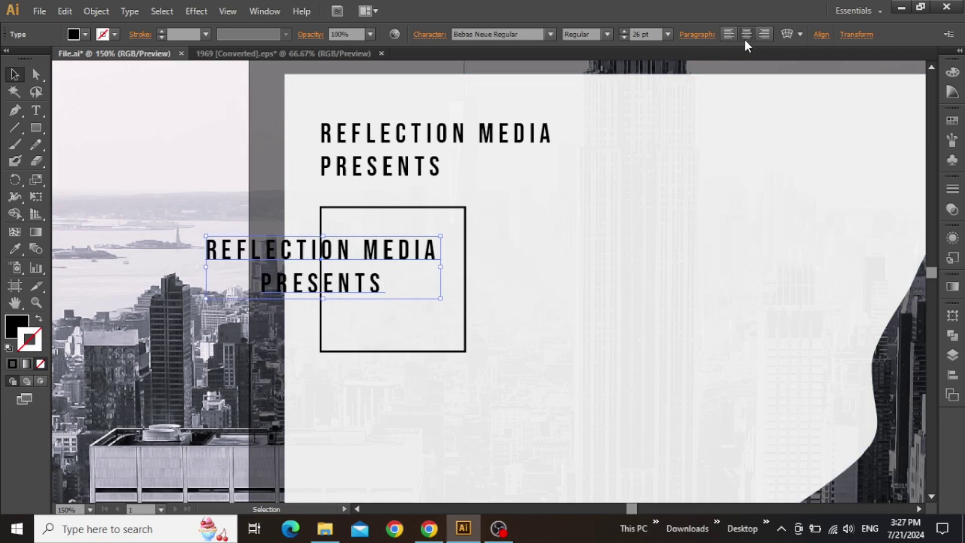
{"action": "left_click_drag", "start_coordinate": [376, 255], "coordinate": [397, 254]}
{"action": "double_click", "coordinate": [397, 253]}
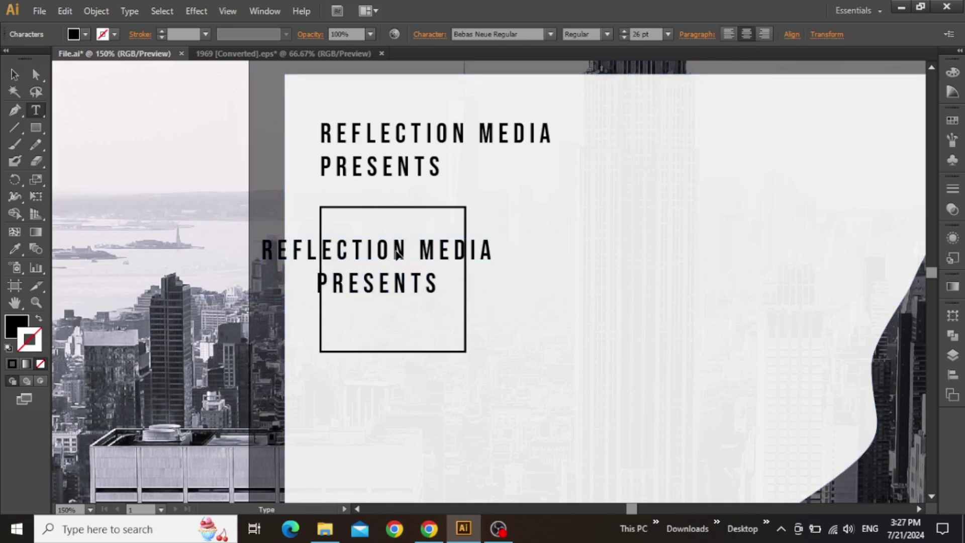
{"action": "key", "text": "ctrl+a"}
{"action": "type", "text": "OCTOBER"}
{"action": "key", "text": "Escape"}
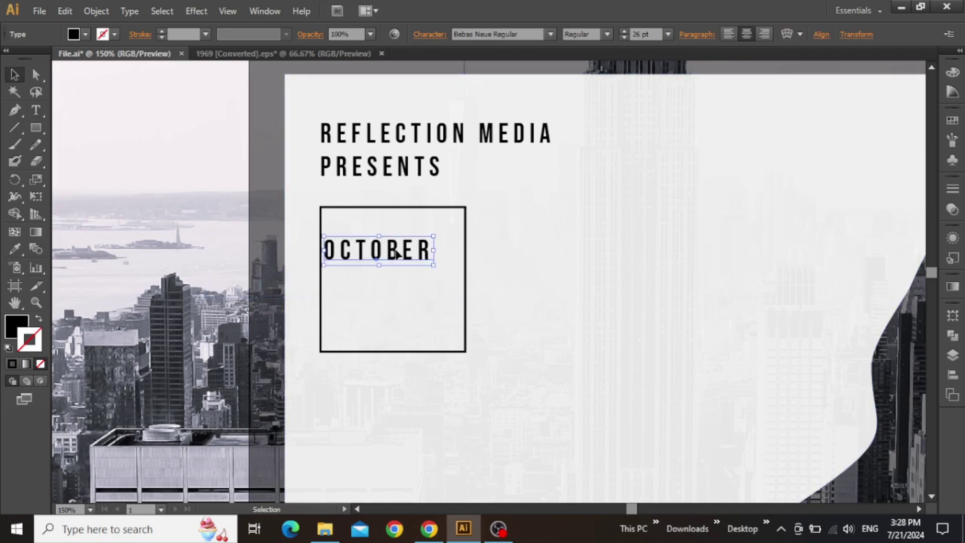
Duplicate the OCTOBER text downward inside the square, replace the copy's text with 15 and set its font size to 90 pt
{"action": "left_click_drag", "start_coordinate": [396, 255], "coordinate": [405, 302]}
{"action": "double_click", "coordinate": [405, 302]}
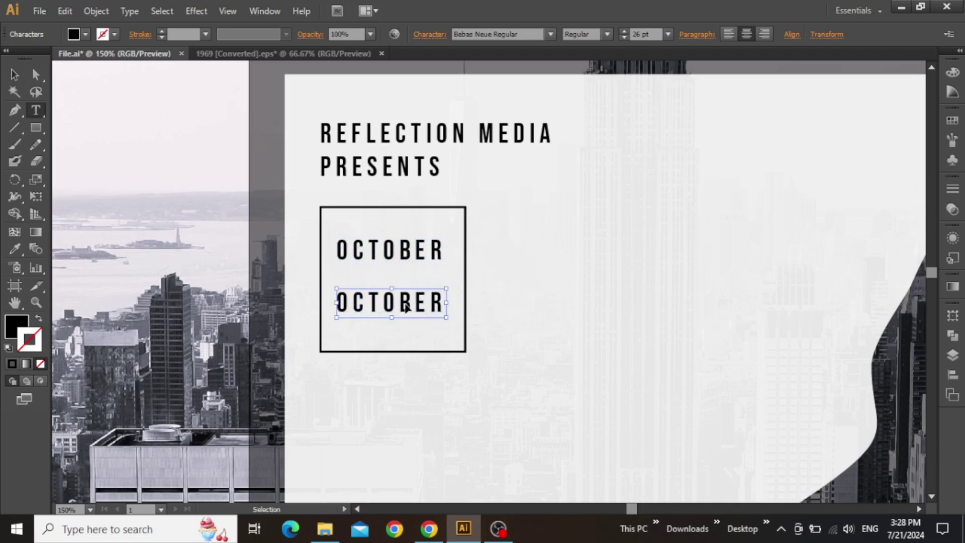
{"action": "key", "text": "ctrl+a"}
{"action": "type", "text": "15"}
{"action": "key", "text": "Escape"}
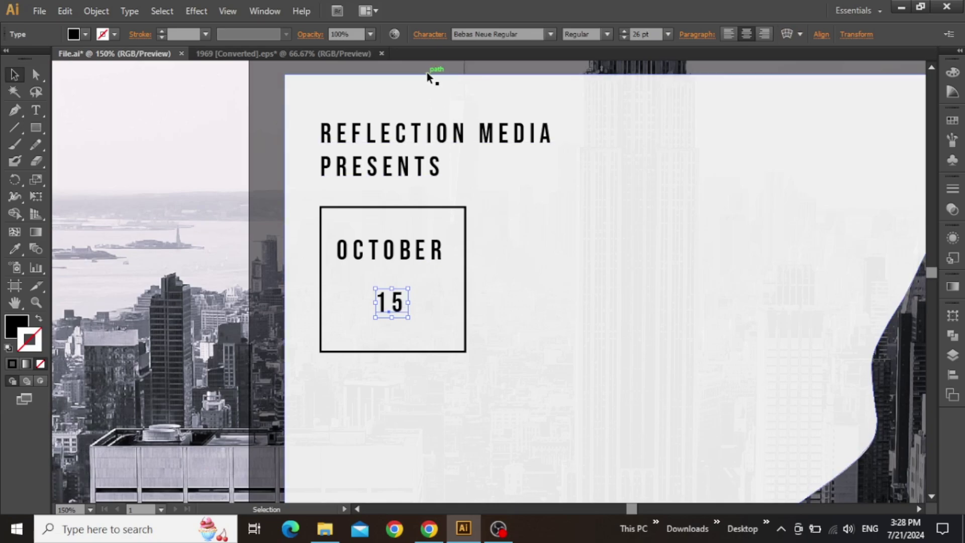
{"action": "scroll", "coordinate": [651, 33], "scroll_direction": "up", "scroll_amount": 20}
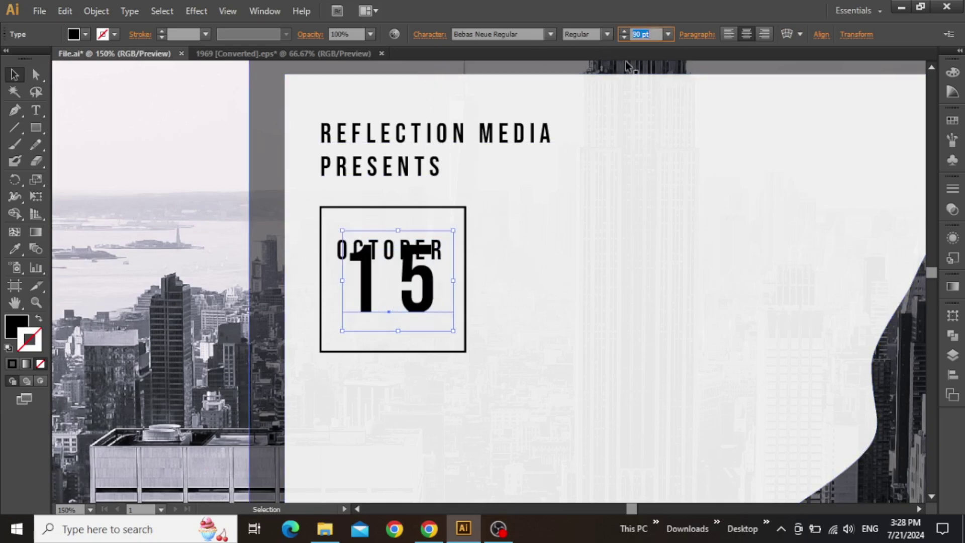
Position the 15 in the lower part of the square and raise OCTOBER above it, keeping both roughly centered
{"action": "left_click", "coordinate": [408, 294]}
{"action": "left_click_drag", "start_coordinate": [408, 294], "coordinate": [408, 320]}
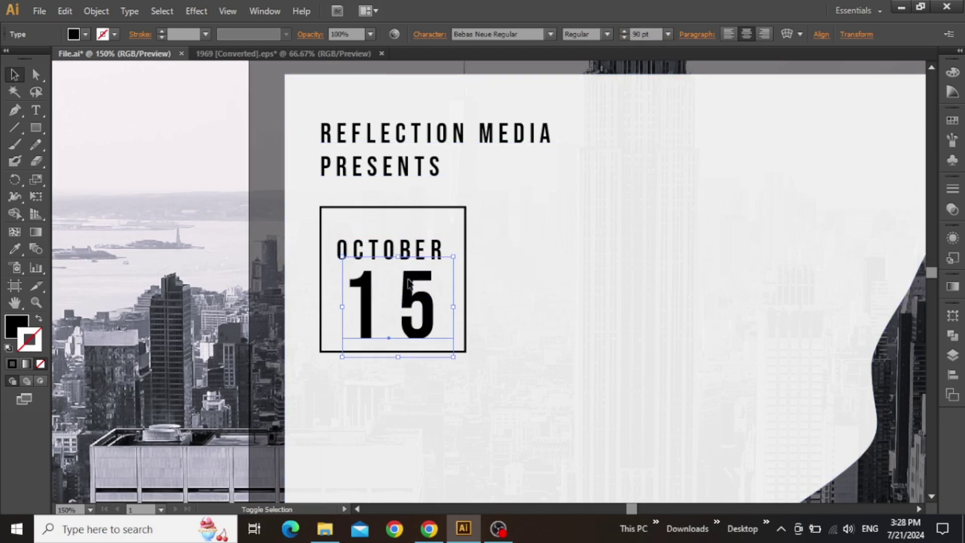
{"action": "left_click_drag", "start_coordinate": [410, 250], "coordinate": [411, 240]}
{"action": "left_click_drag", "start_coordinate": [416, 292], "coordinate": [409, 293]}
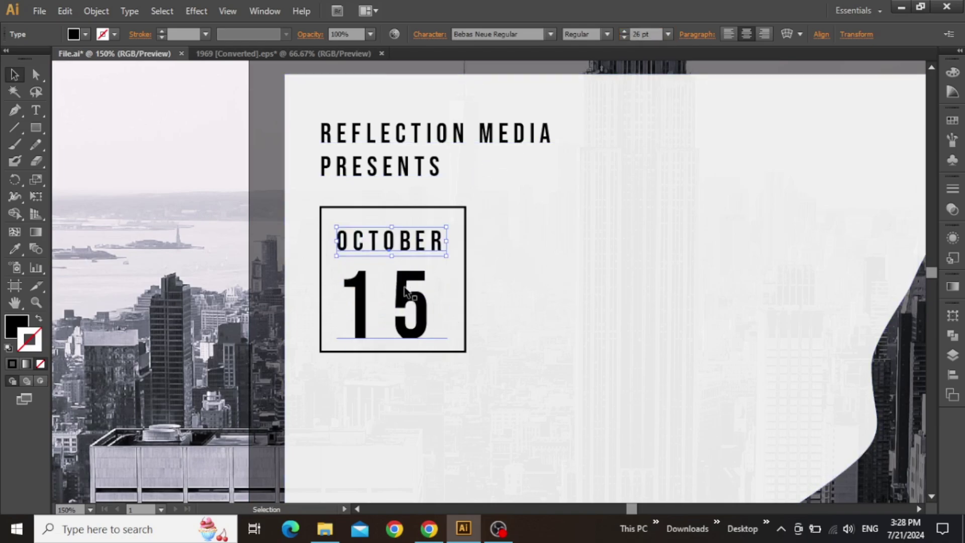
{"action": "key", "text": "Right"}
{"action": "key", "text": "Right"}
{"action": "key", "text": "Right"}
{"action": "key", "text": "Right"}
Select OCTOBER and 15 together and nudge them slightly up and right to center them in the square
{"action": "left_click", "coordinate": [409, 243], "text": "shift"}
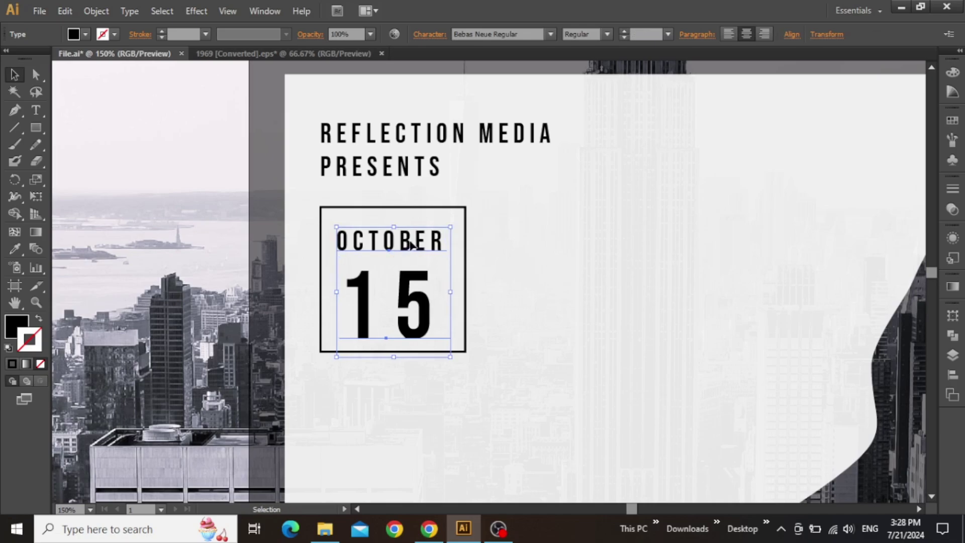
{"action": "key", "text": "Up"}
{"action": "key", "text": "Left"}
{"action": "key", "text": "Right"}
{"action": "key", "text": "Right"}
{"action": "key", "text": "Right"}
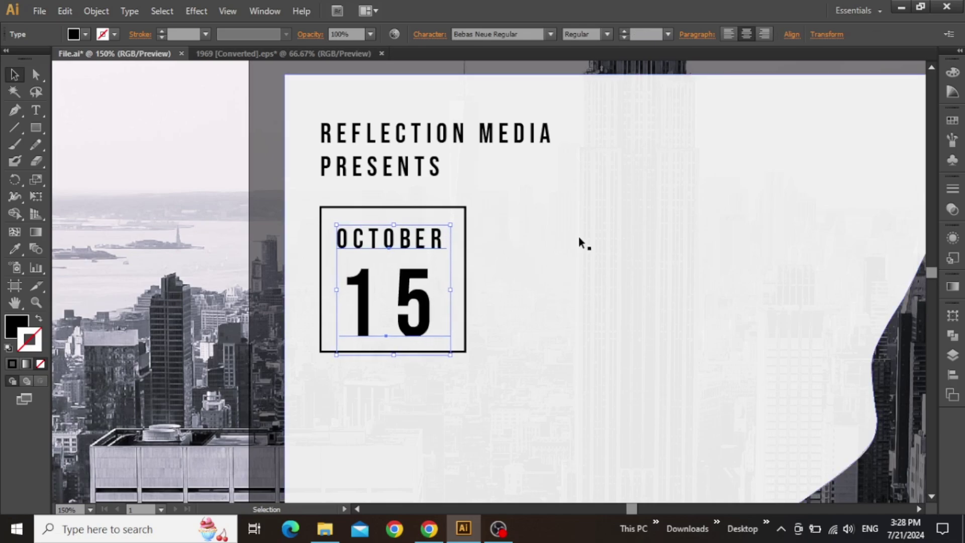
{"action": "left_click", "coordinate": [578, 236]}
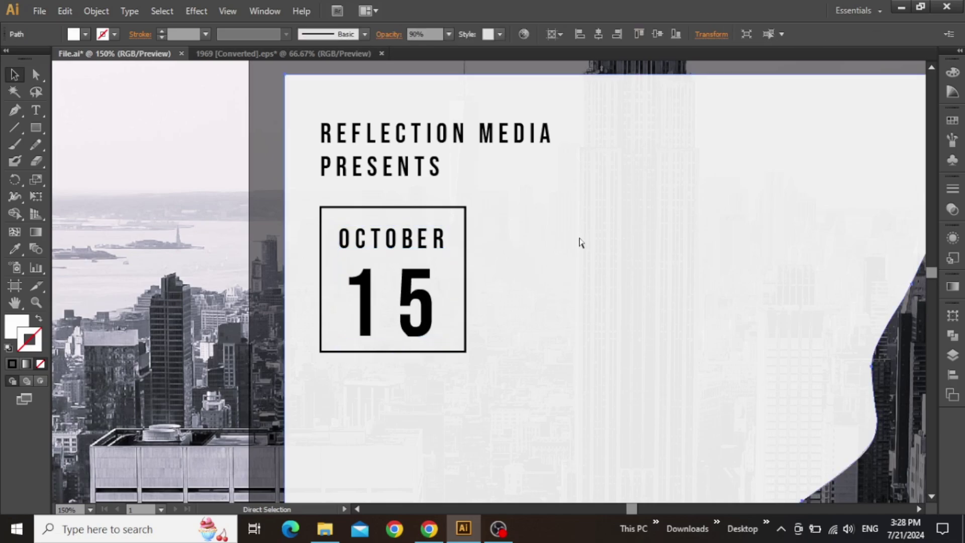
Copy the semi-transparent black overlay rectangle, paste the copy in front in the same place, and bring it to the front of all objects
{"action": "key", "text": "ctrl+0"}
{"action": "left_click", "coordinate": [821, 195]}
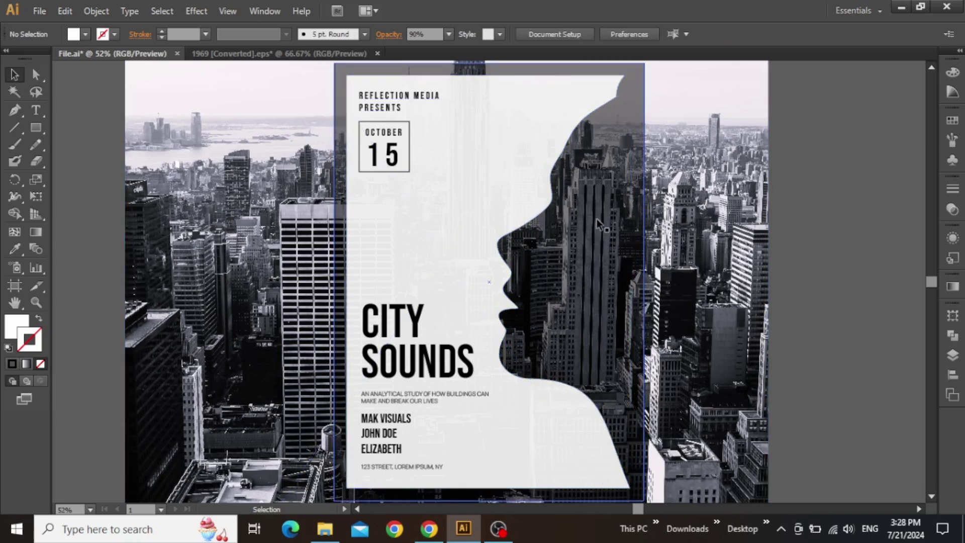
{"action": "left_click", "coordinate": [589, 235]}
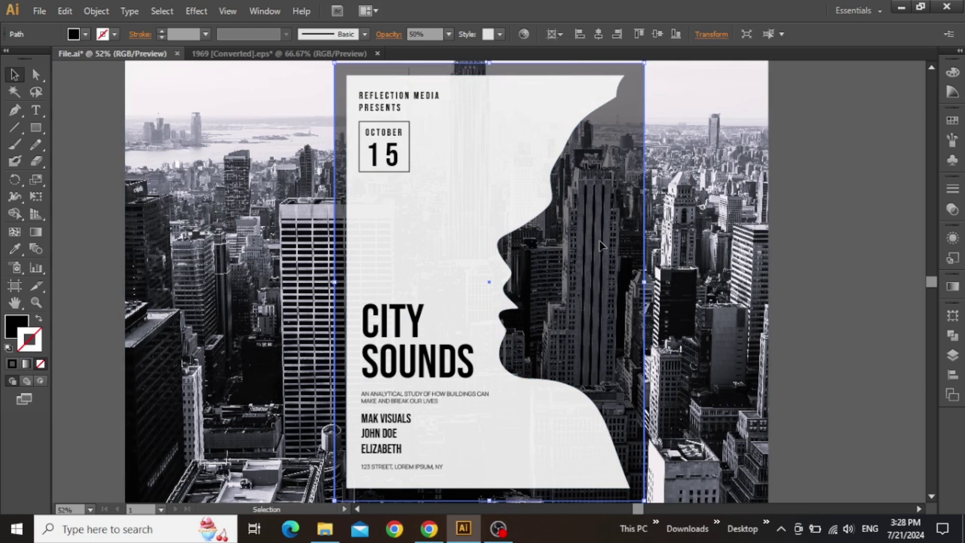
{"action": "key", "text": "ctrl+c"}
{"action": "key", "text": "ctrl+f"}
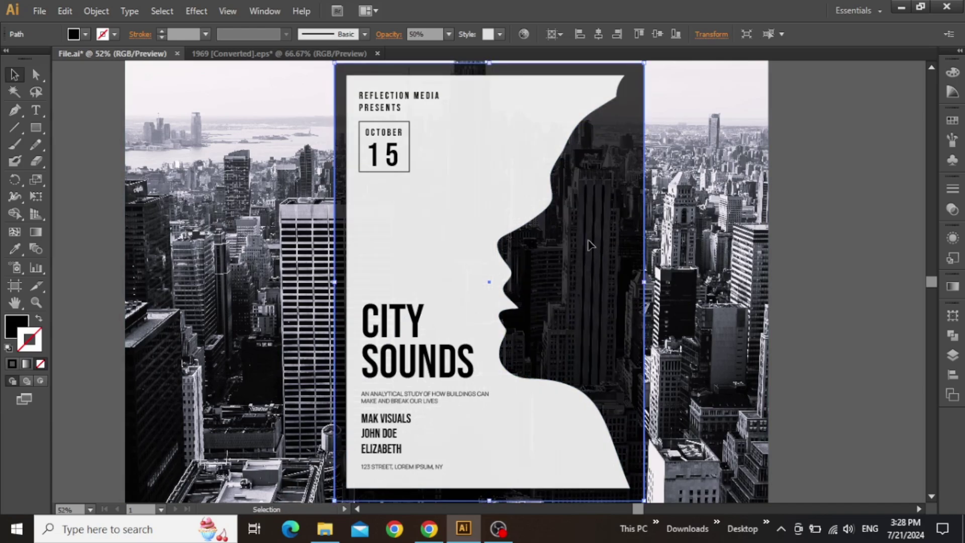
{"action": "right_click", "coordinate": [592, 220]}
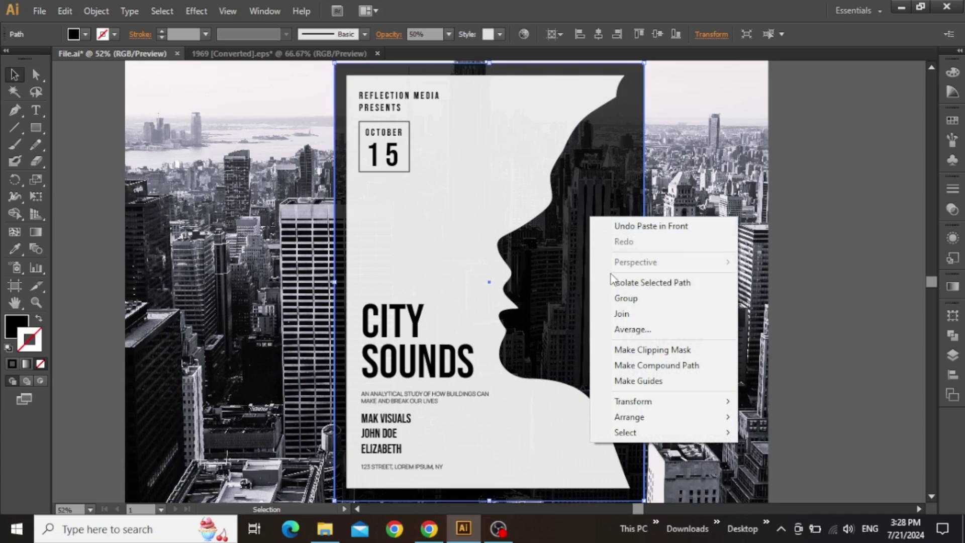
{"action": "mouse_move", "coordinate": [719, 417]}
{"action": "left_click", "coordinate": [766, 418]}
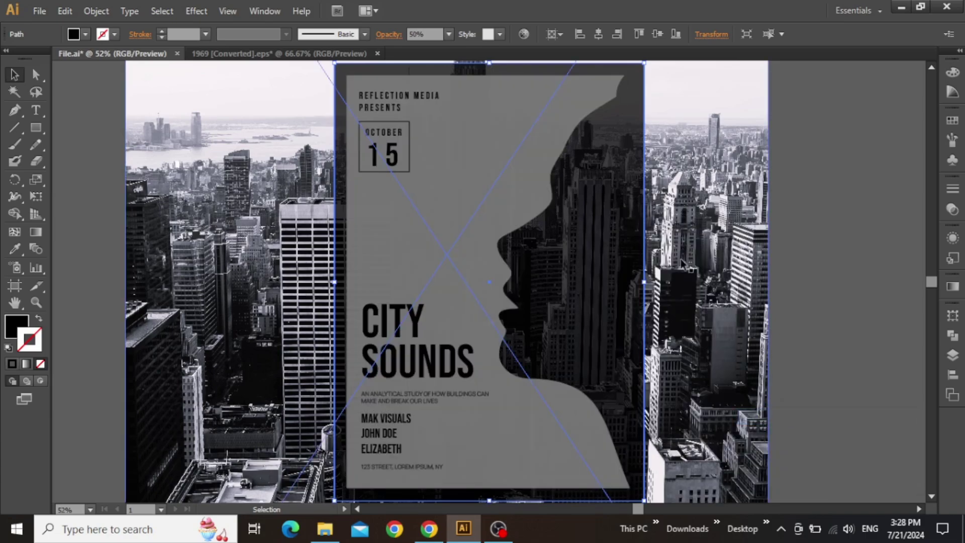
Select all the artwork and make a clipping mask from the front rectangle to crop the poster to the page, then deselect it
{"action": "key", "text": "ctrl+minus"}
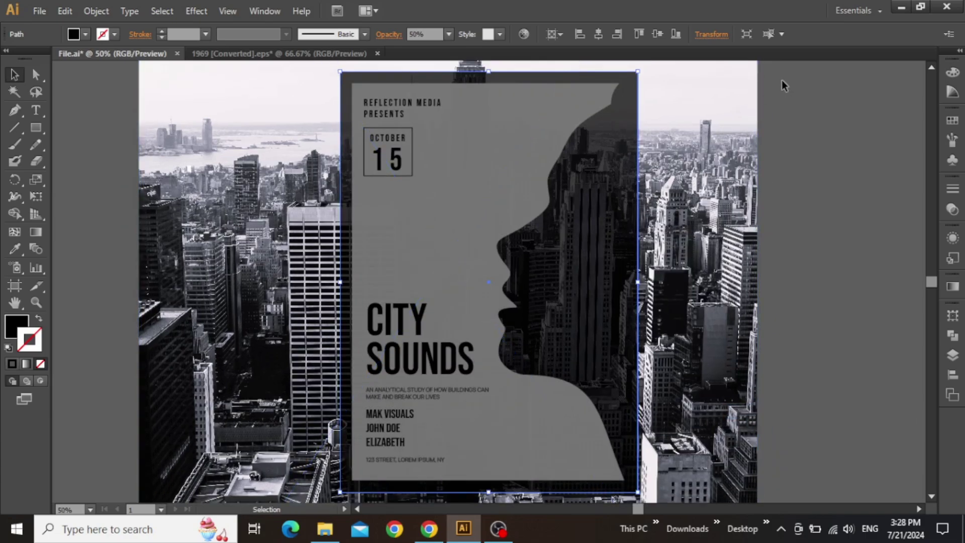
{"action": "key", "text": "ctrl+a"}
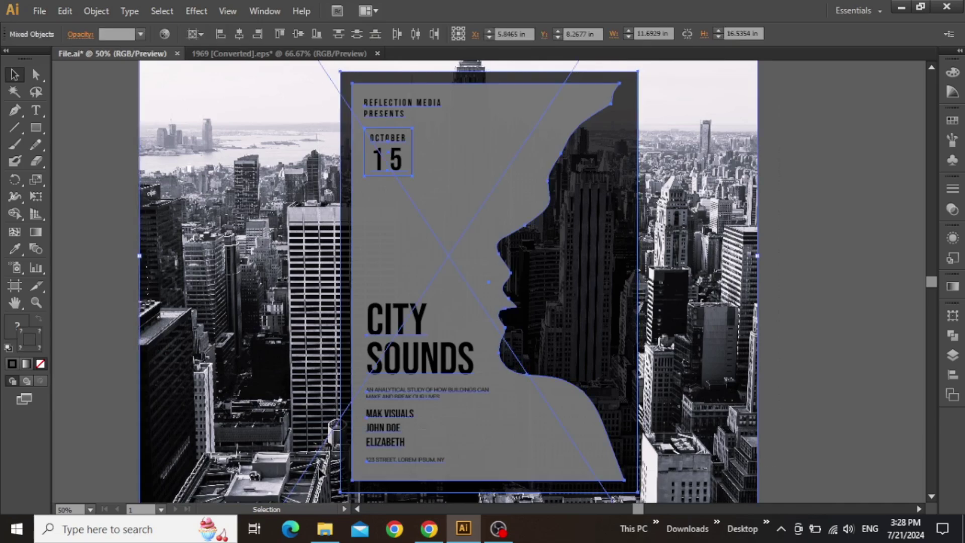
{"action": "right_click", "coordinate": [467, 186]}
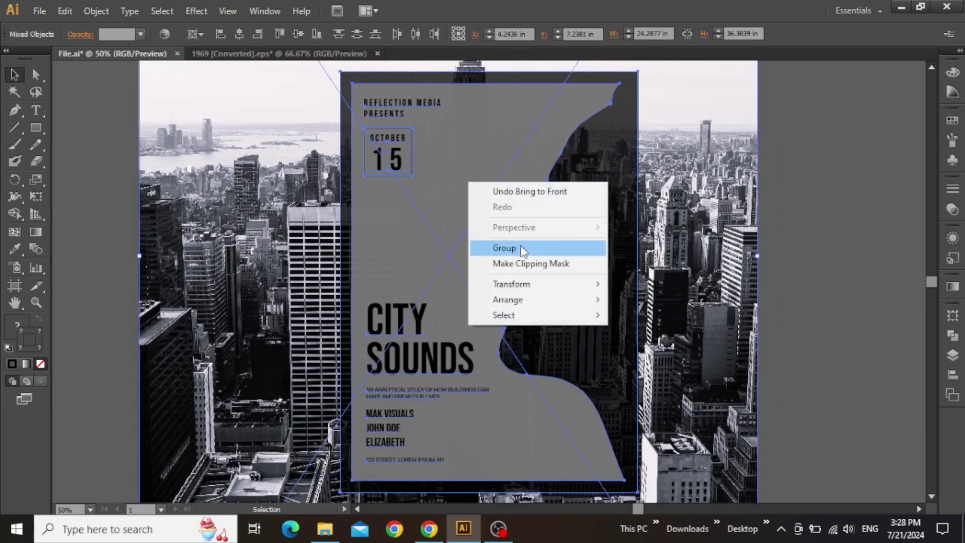
{"action": "left_click", "coordinate": [536, 264]}
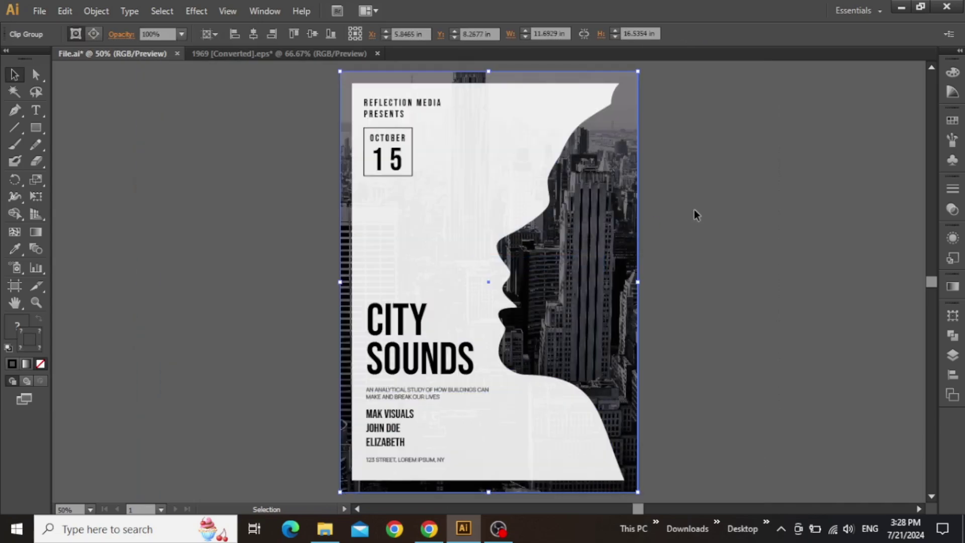
{"action": "left_click", "coordinate": [652, 184]}
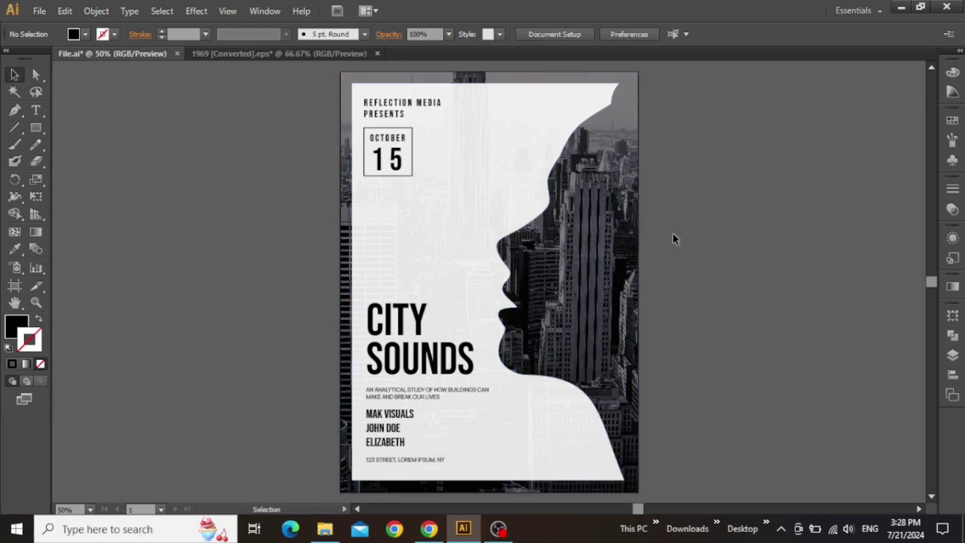